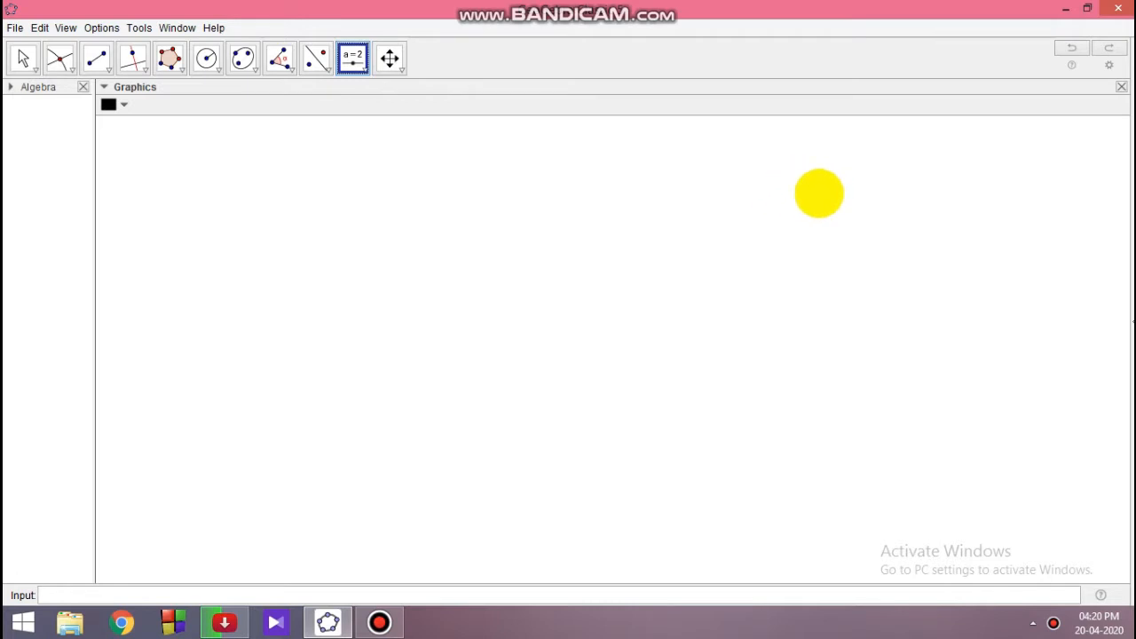
Create an angle slider α ranging from 0° to 360° with a 10° increment, and set it to 50°
click(816, 192)
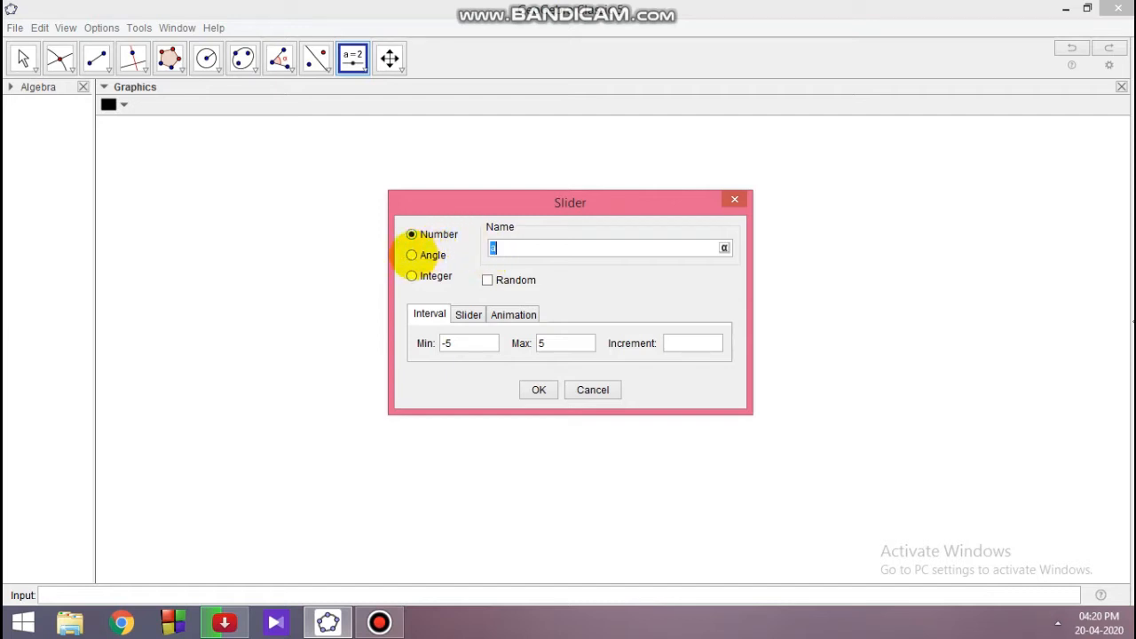
click(412, 255)
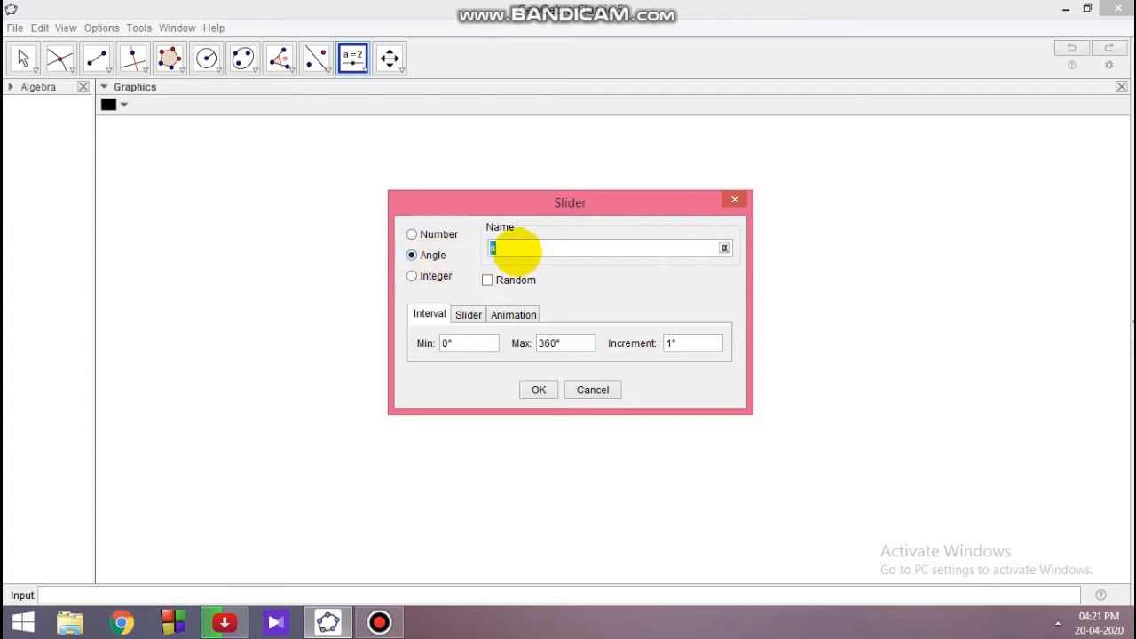
click(516, 248)
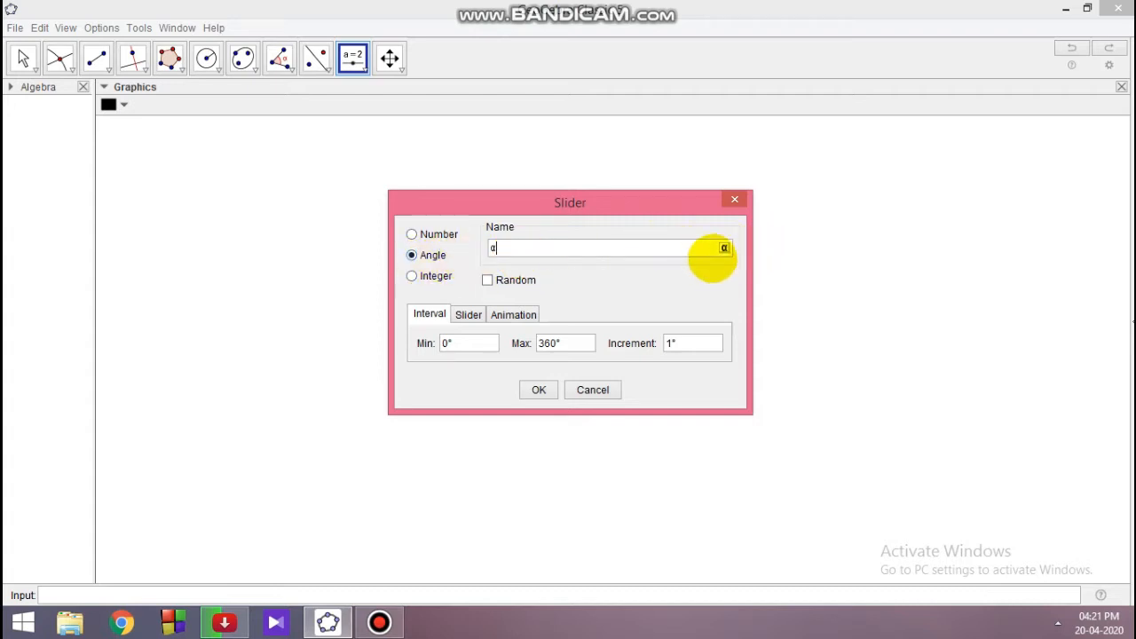
click(725, 248)
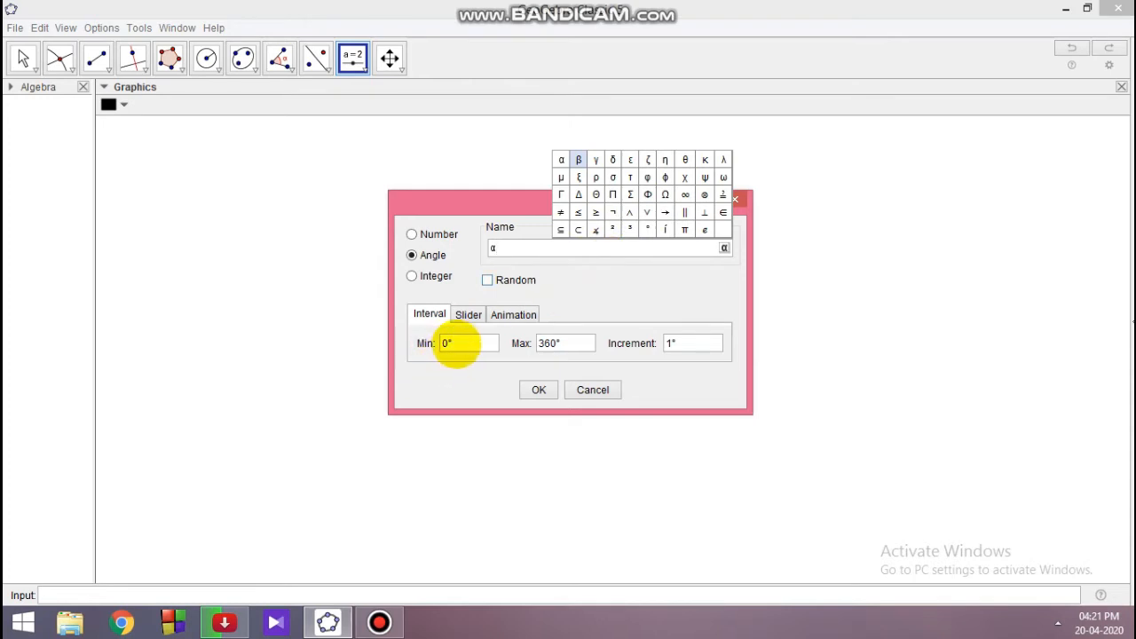
click(454, 343)
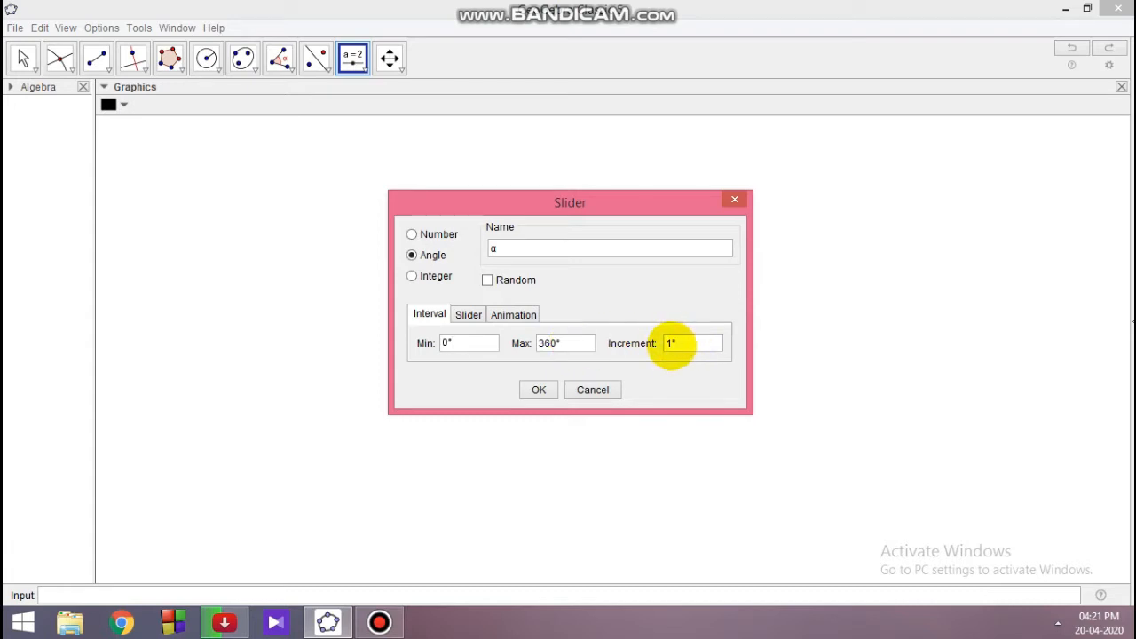
click(672, 344)
text(0)
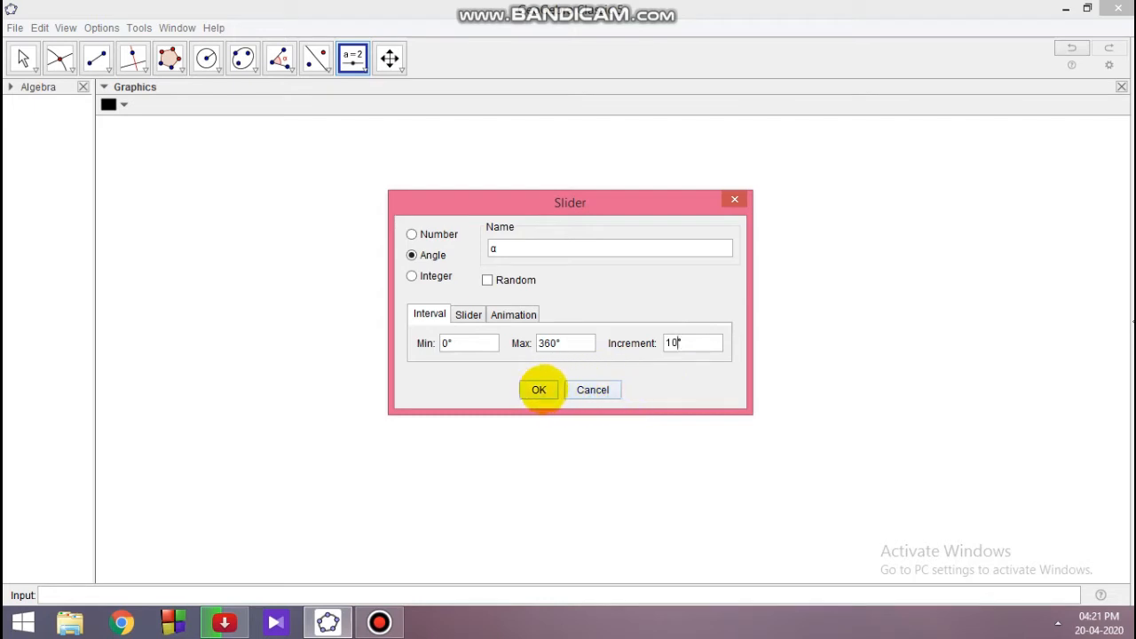
click(540, 389)
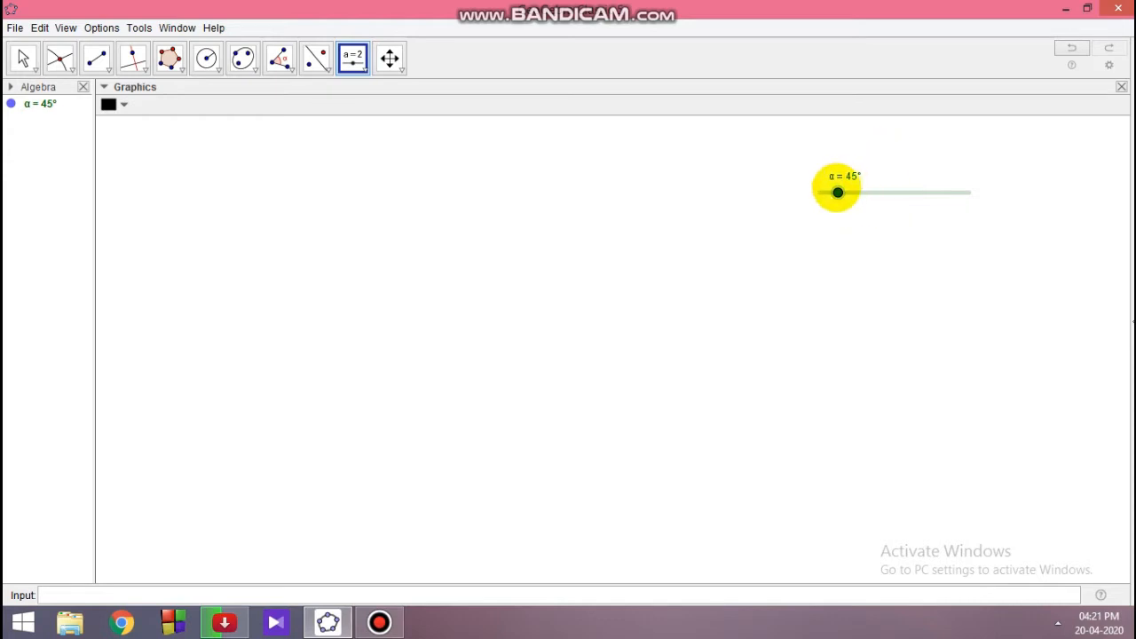
key(Escape)
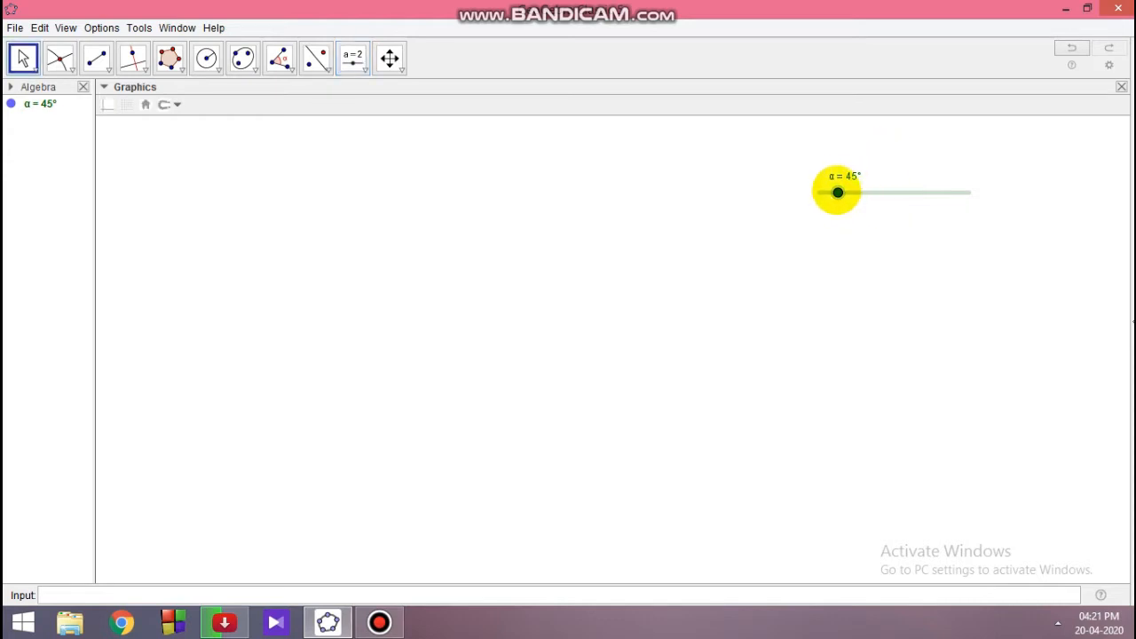
drag(838, 193, 840, 193)
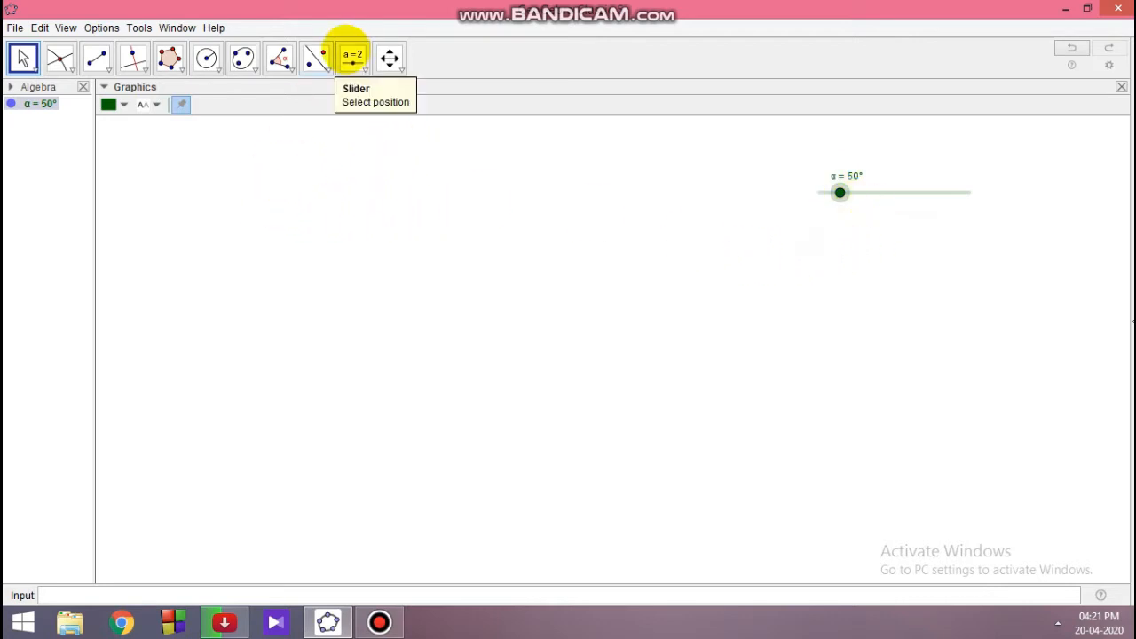
Construct a counterclockwise angle of size α from a new point A about a new vertex B placed level with it
click(286, 62)
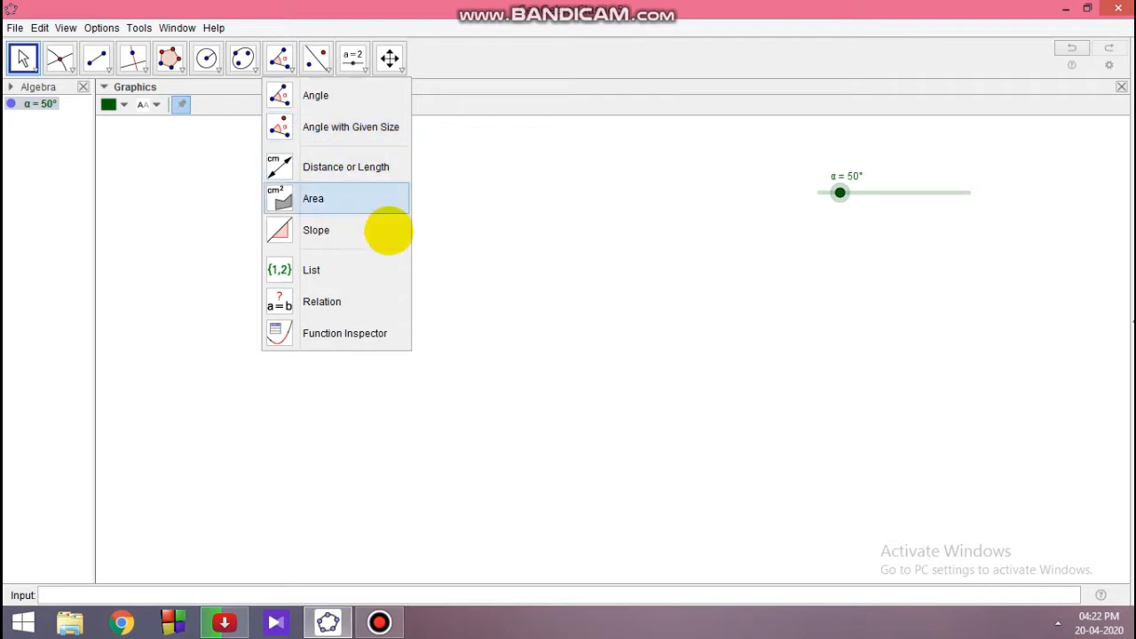
click(386, 129)
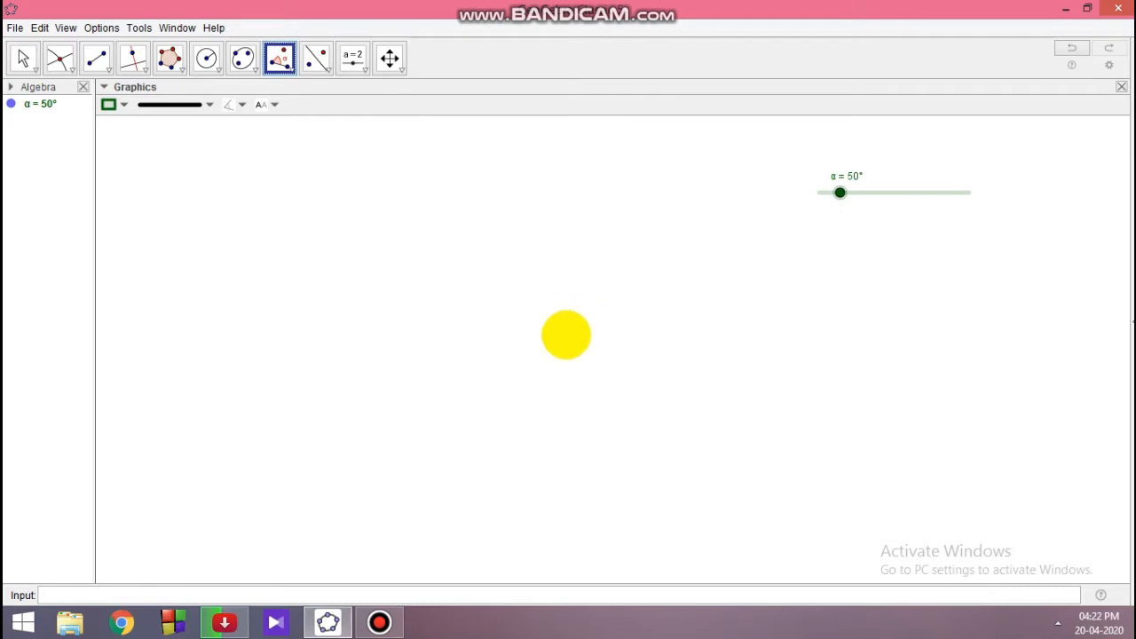
click(558, 342)
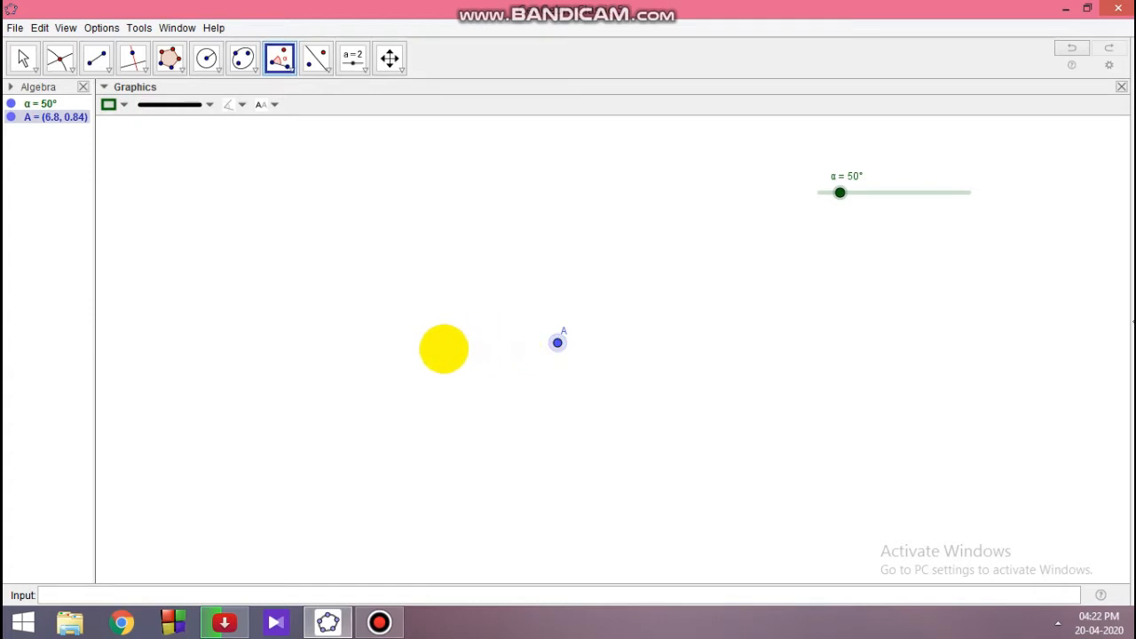
click(443, 343)
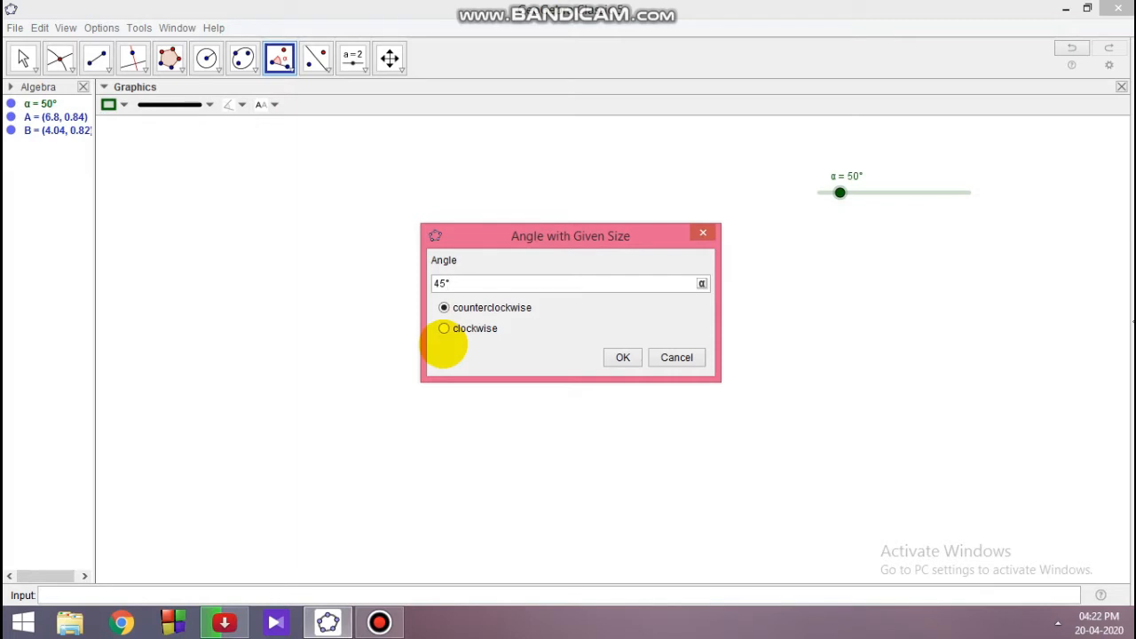
key(BackSpace)
key(BackSpace)
key(BackSpace)
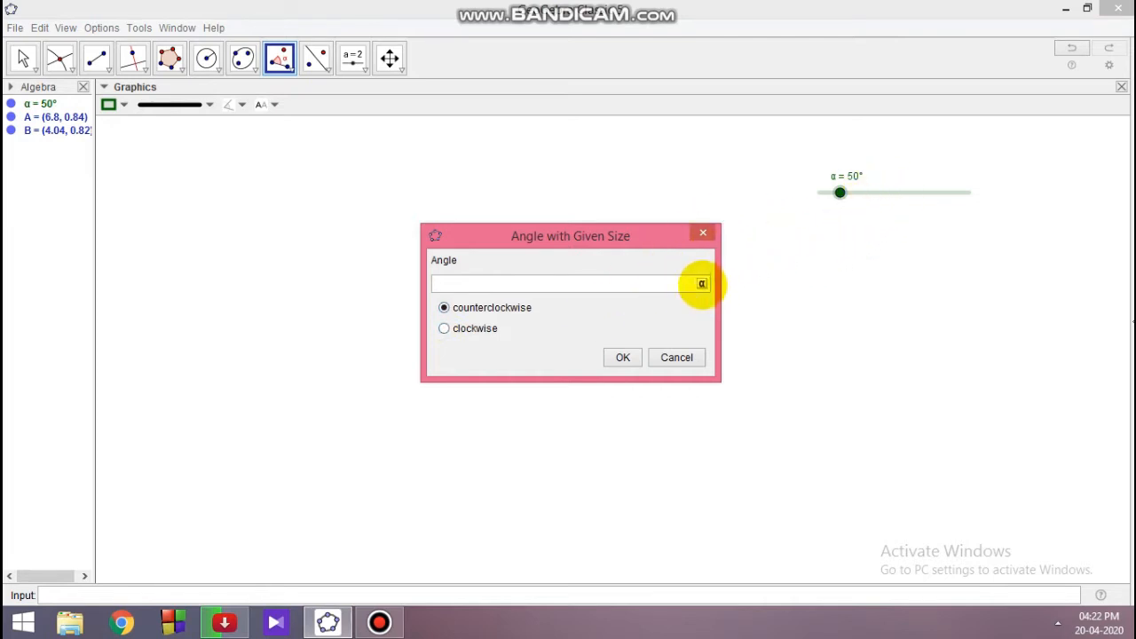
click(701, 283)
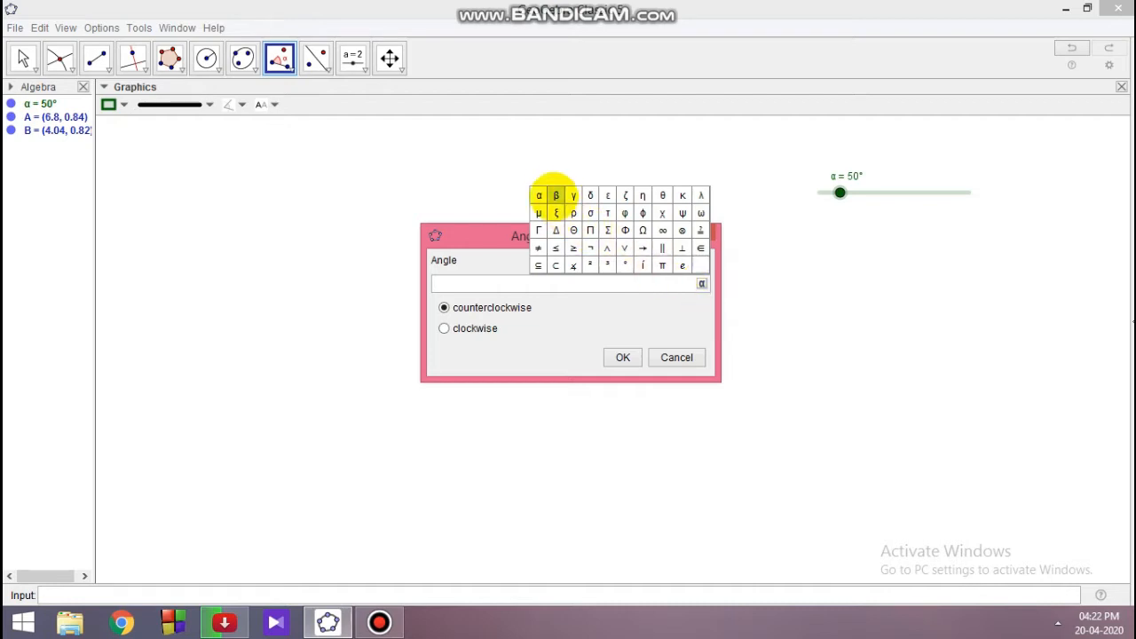
click(538, 195)
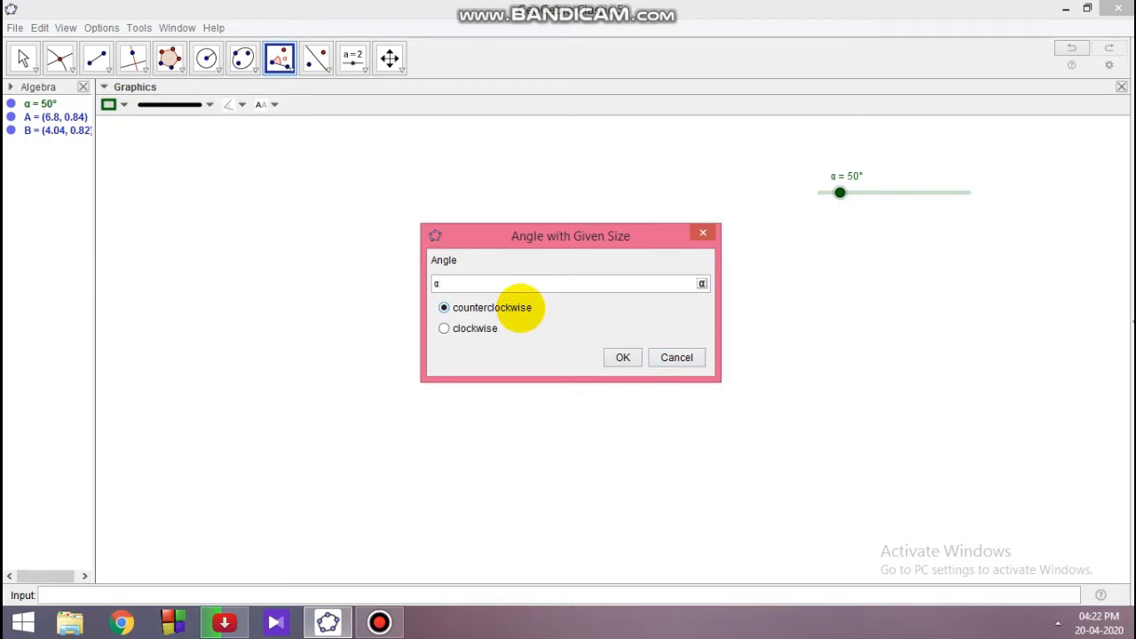
click(624, 357)
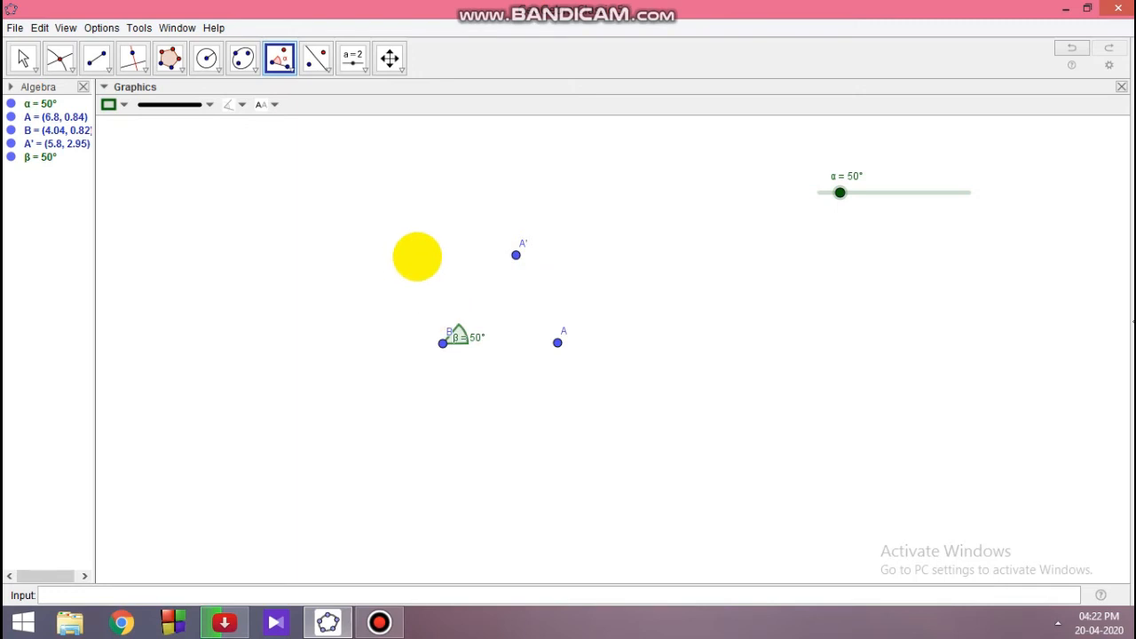
Draw segments from A to B and from B to A', and move the angle's label clear of the vertex
click(100, 61)
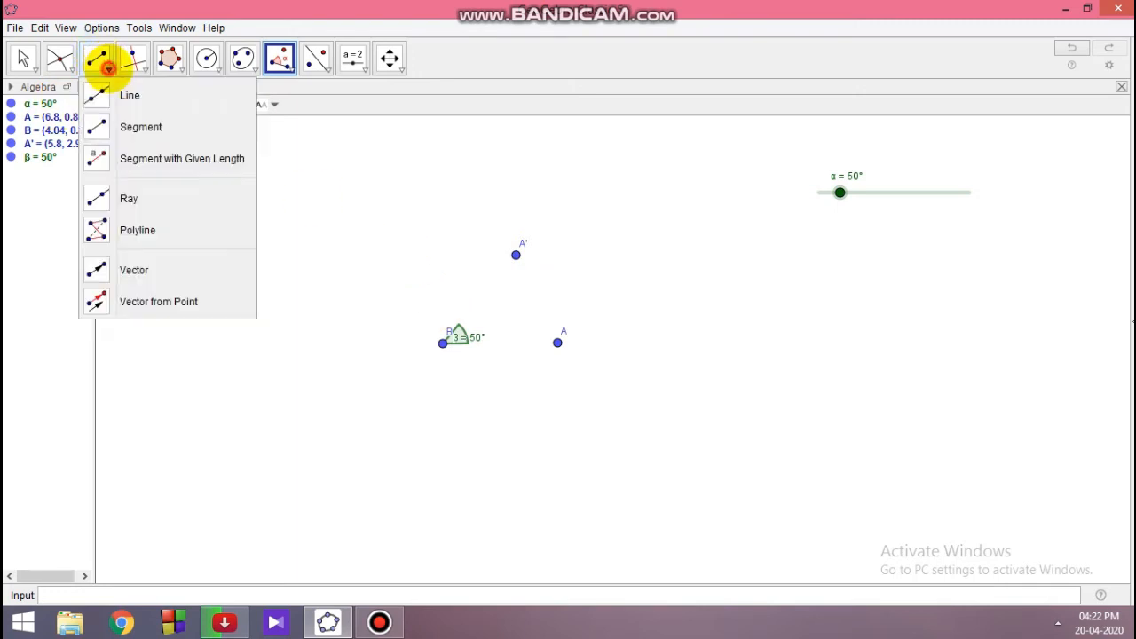
click(98, 126)
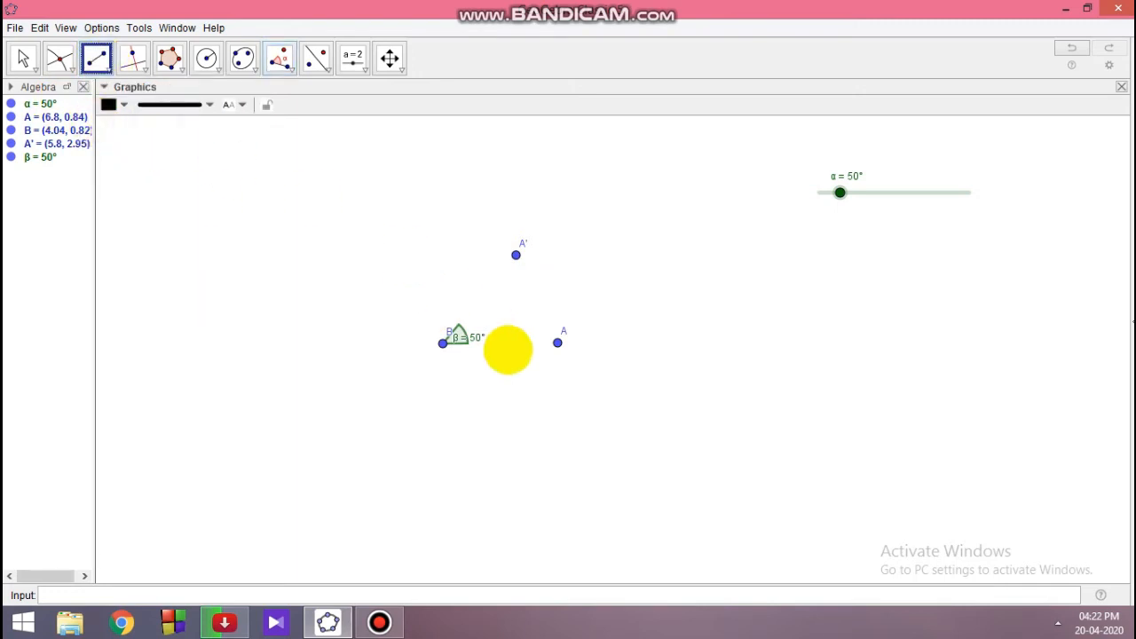
click(558, 343)
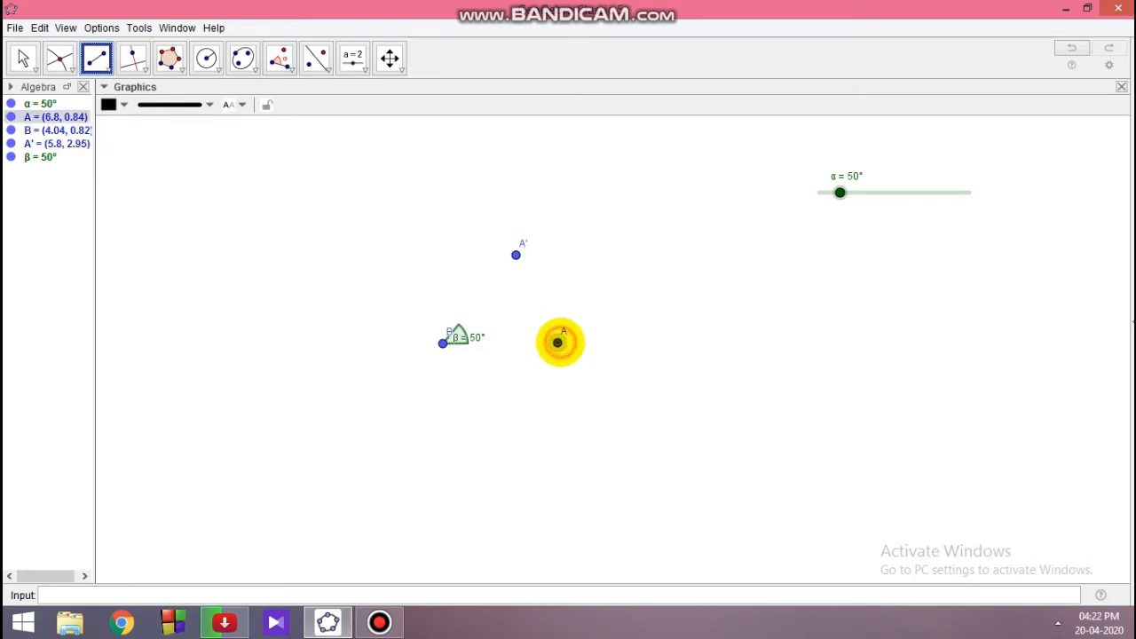
click(443, 342)
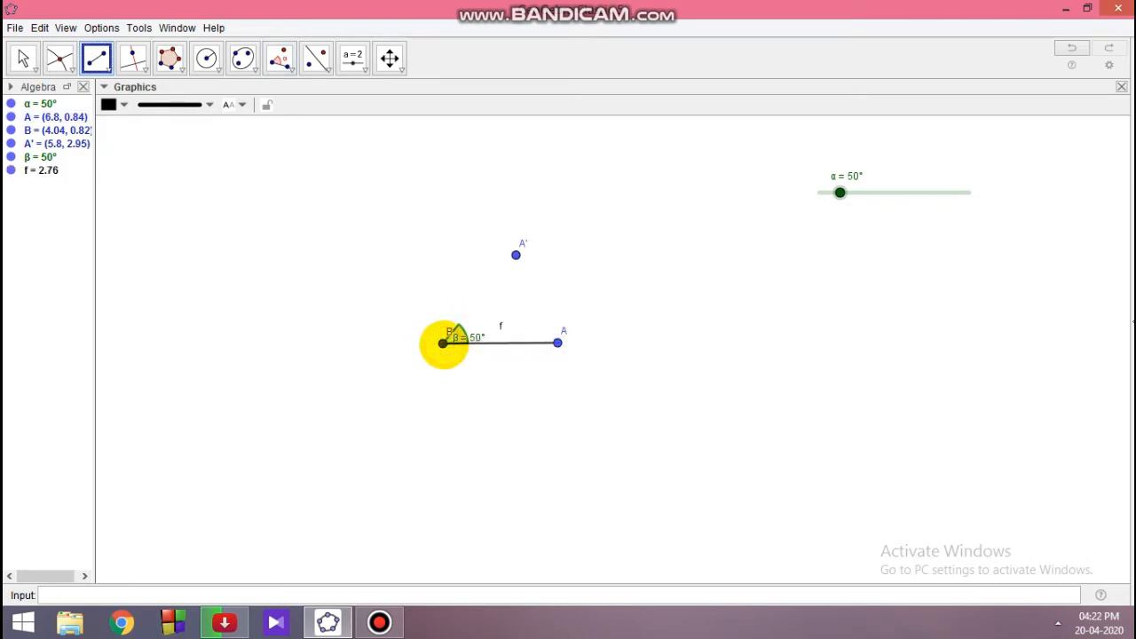
click(443, 343)
click(516, 256)
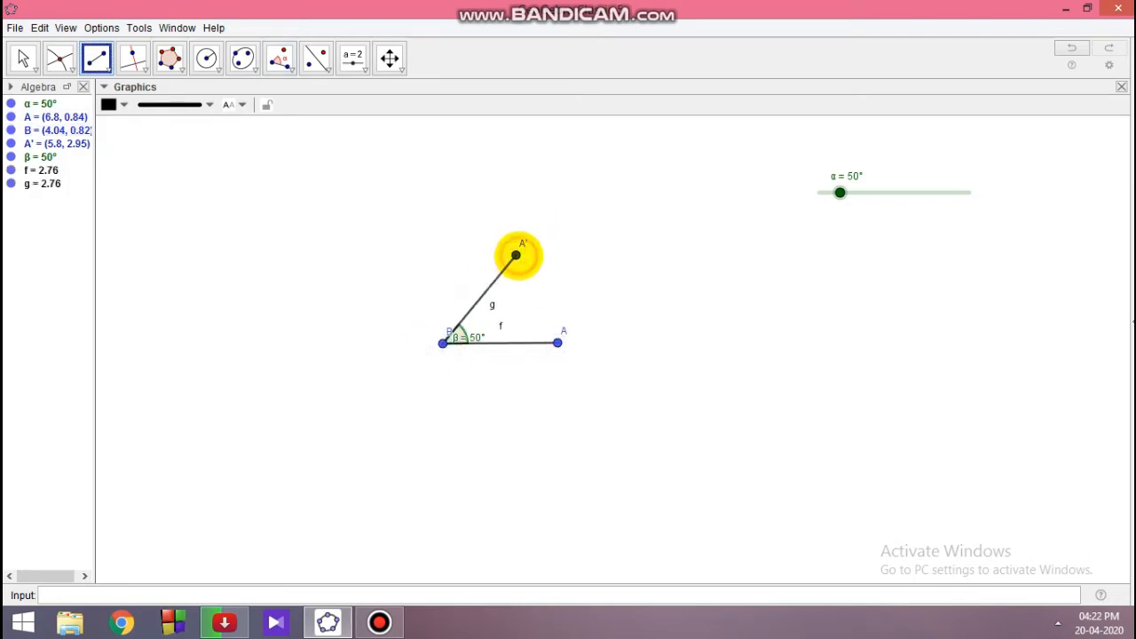
key(Escape)
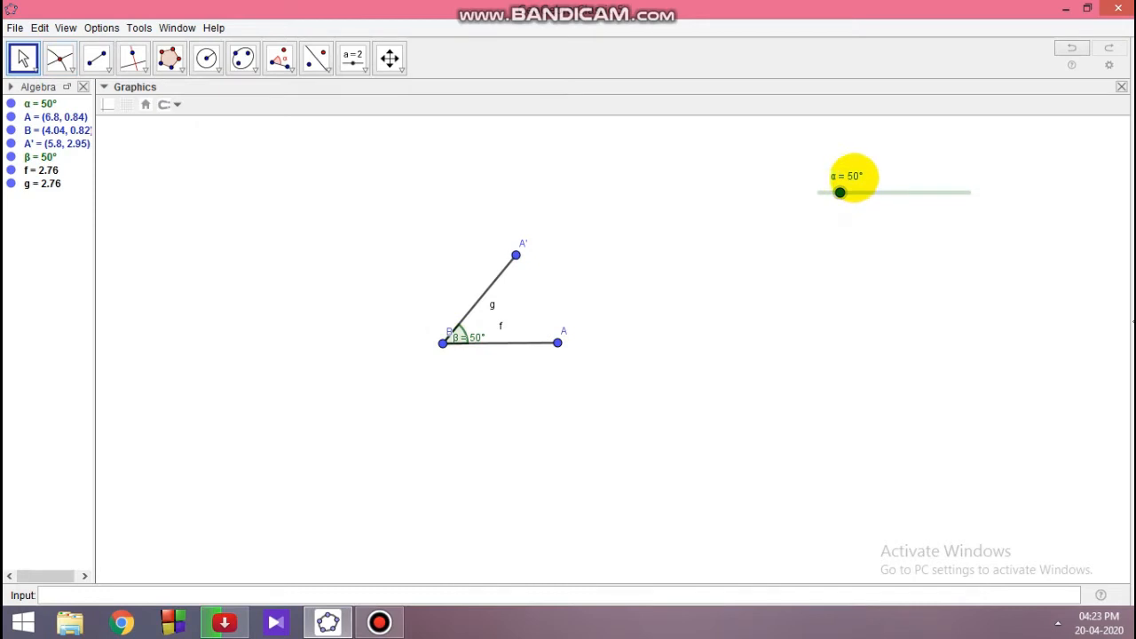
drag(474, 337, 486, 326)
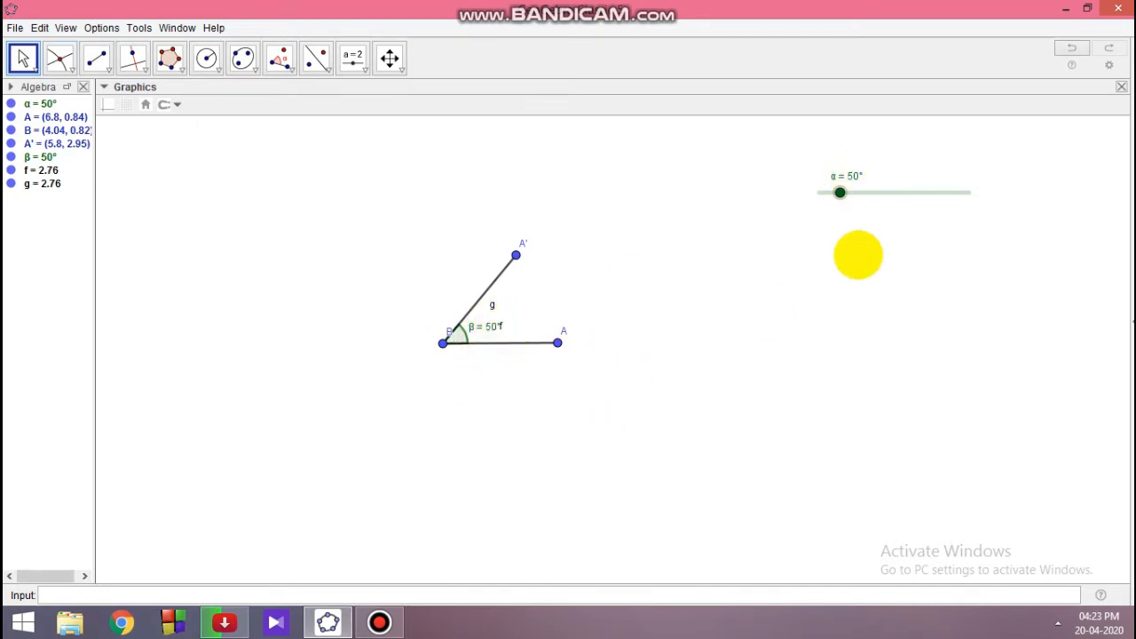
Test the construction by sweeping slider α through 90°, 180° and 350°, and back to 10°
mouse_move(840, 193)
mouse_down()
mouse_move(858, 193)
mouse_move(819, 192)
mouse_move(856, 193)
mouse_up()
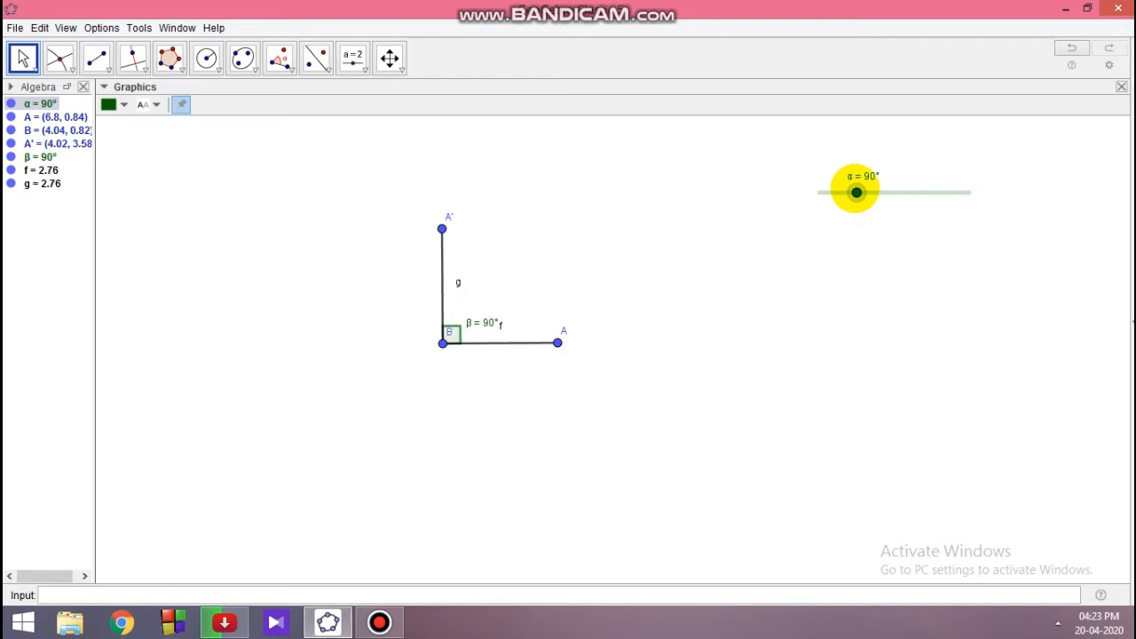
drag(857, 193, 893, 193)
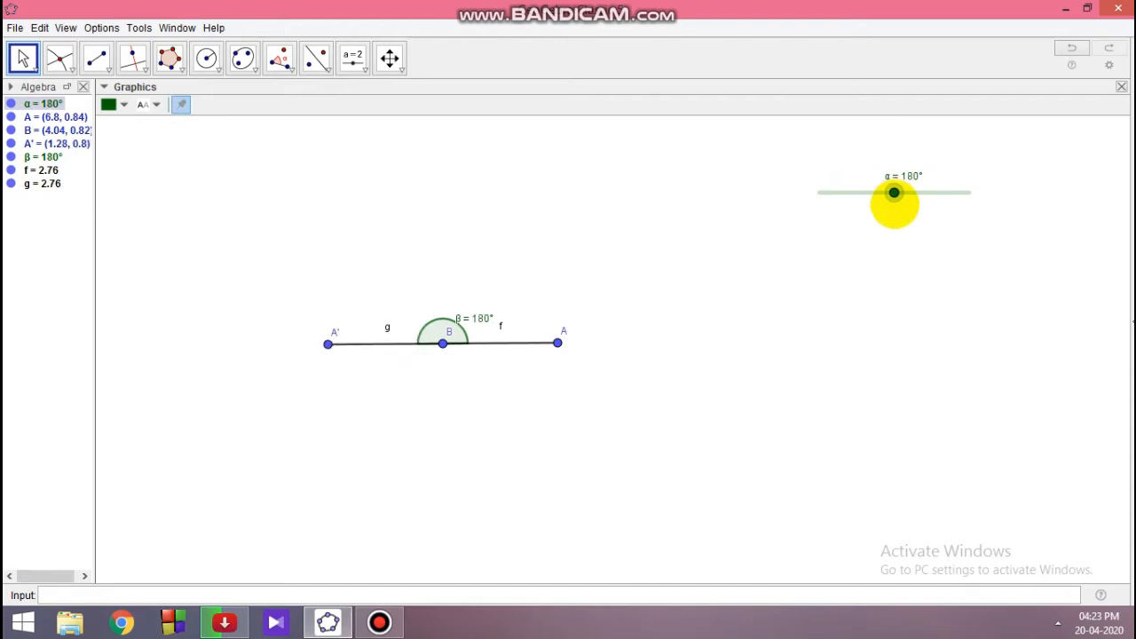
drag(894, 192, 965, 191)
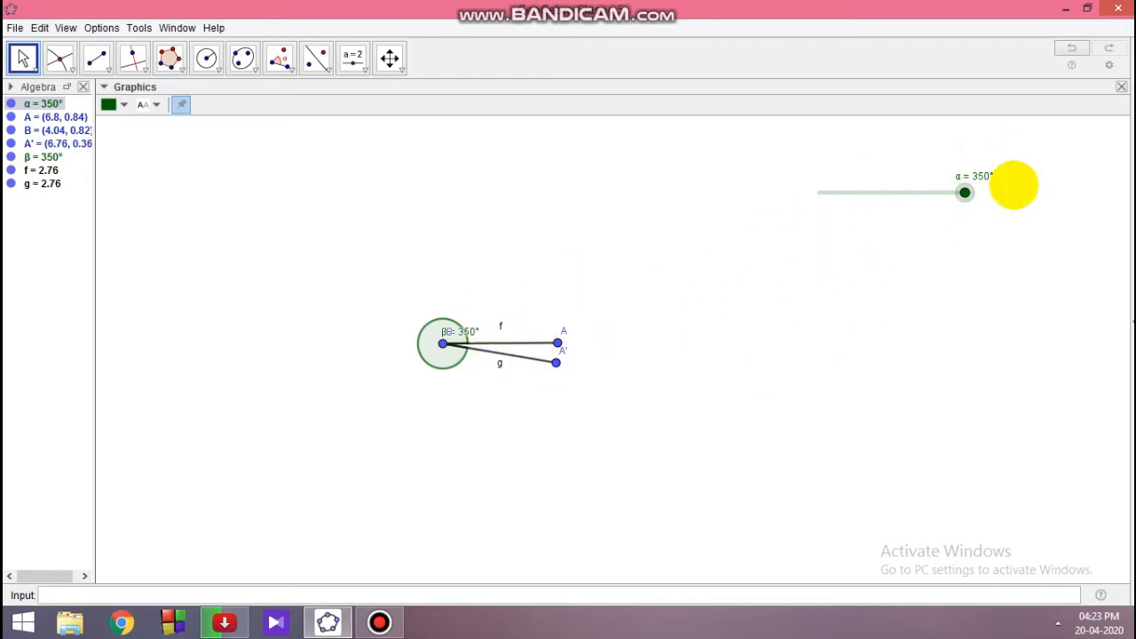
drag(941, 192, 823, 193)
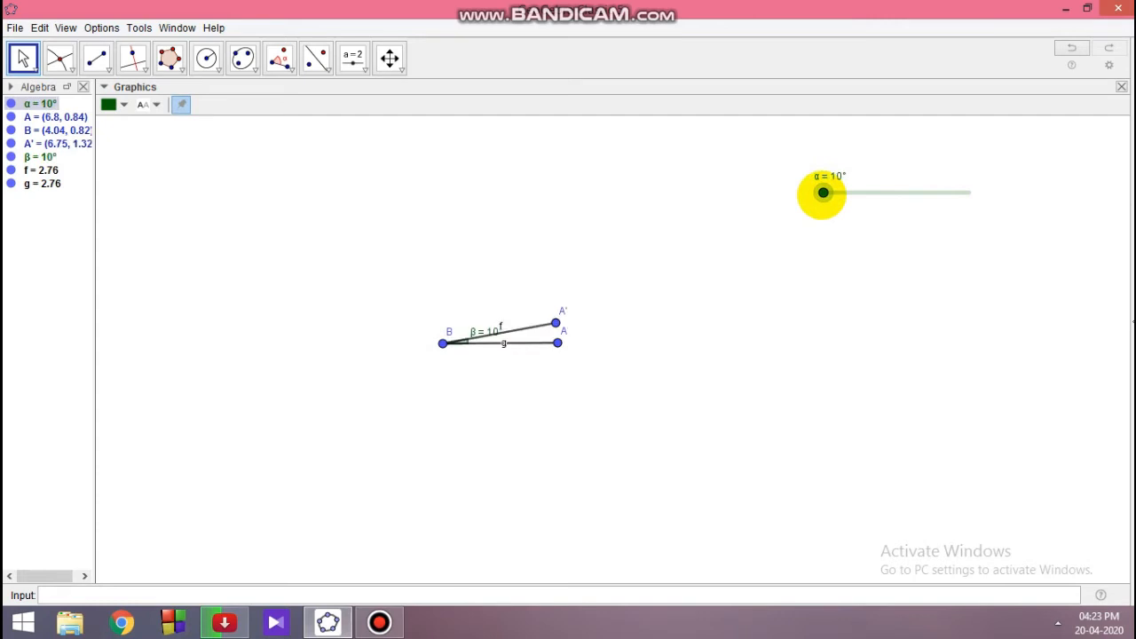
Turn on animation for slider α, pause and replay it, and leave it paused with α at 0°
right_click(824, 192)
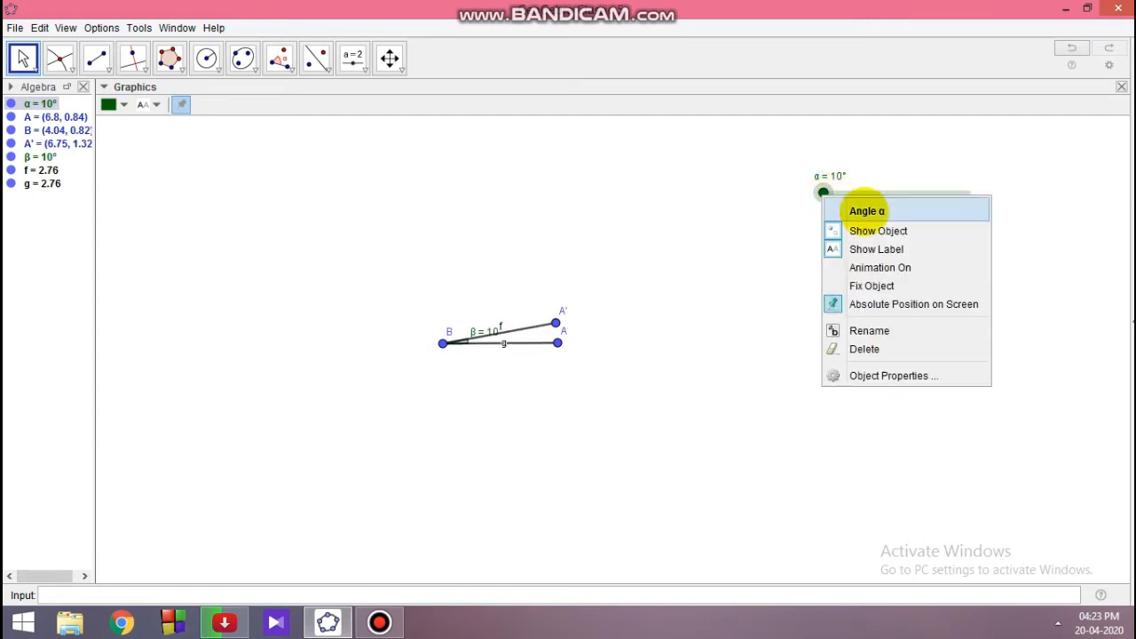
click(893, 267)
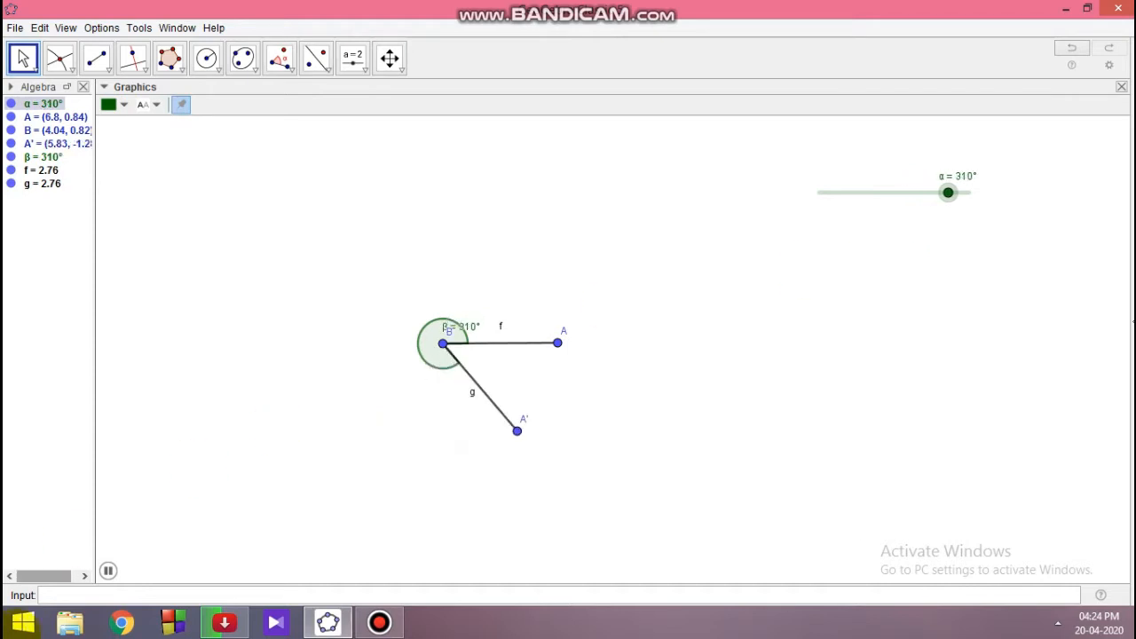
click(108, 571)
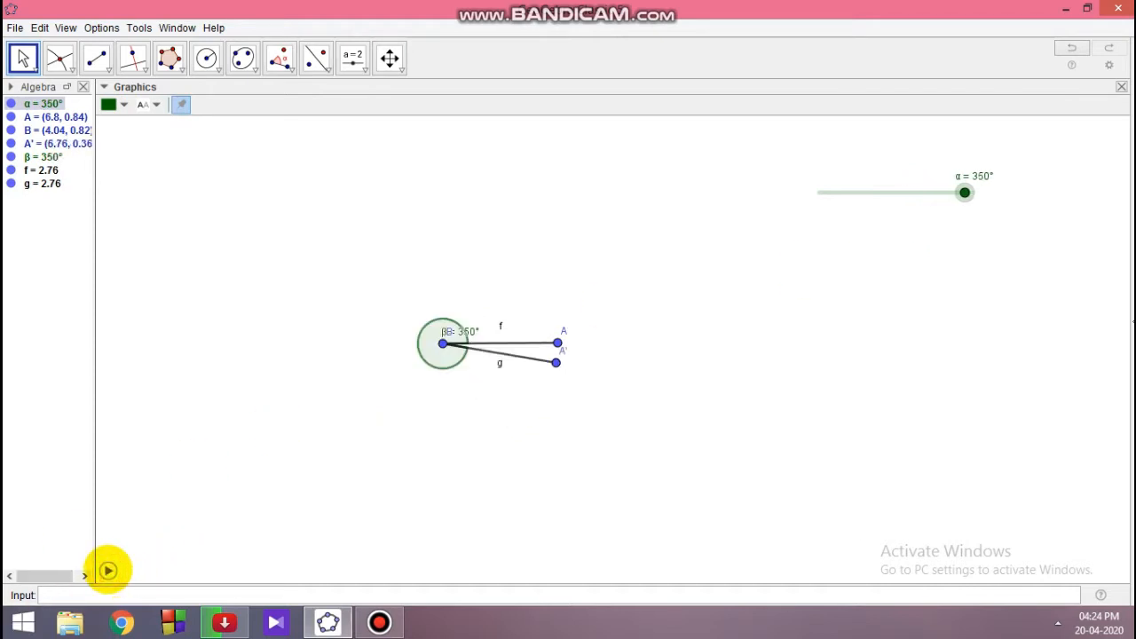
click(107, 571)
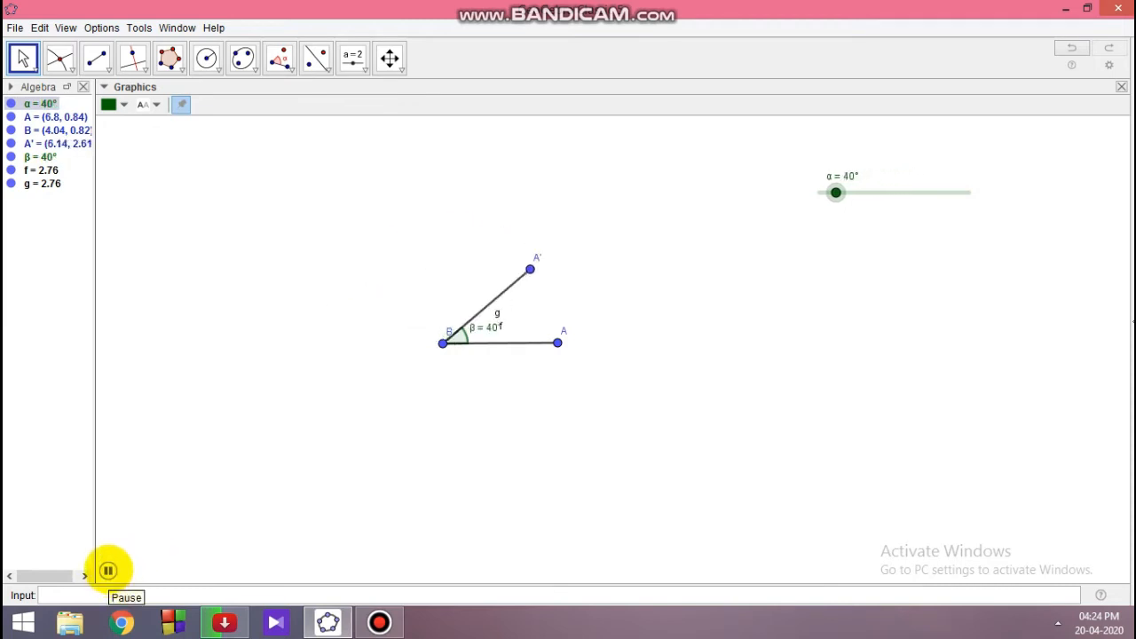
click(108, 571)
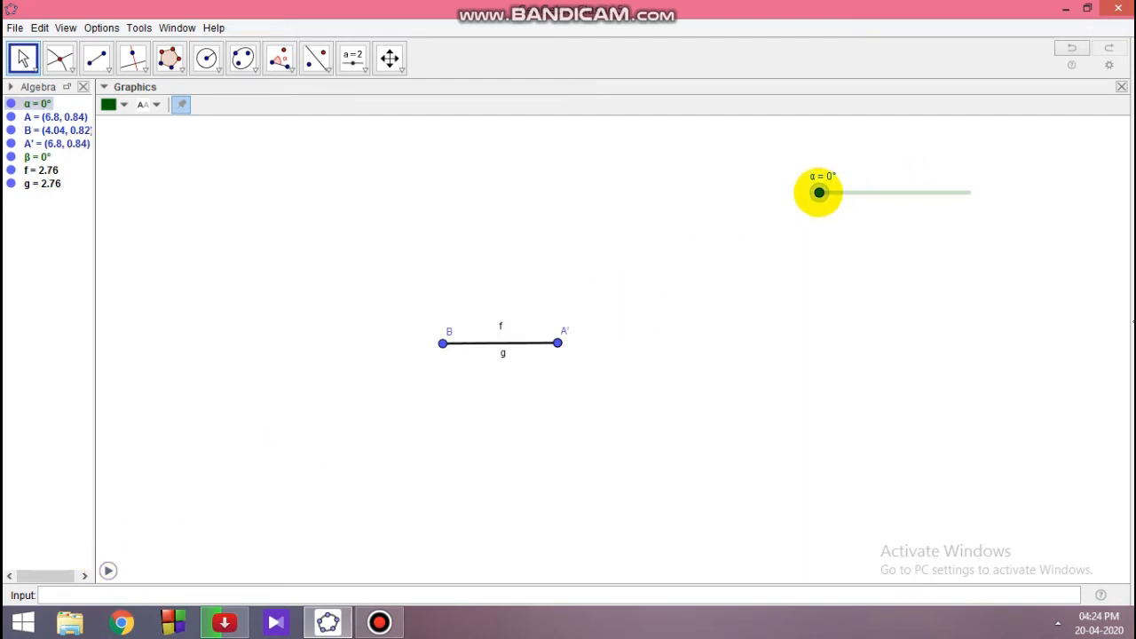
right_click(818, 191)
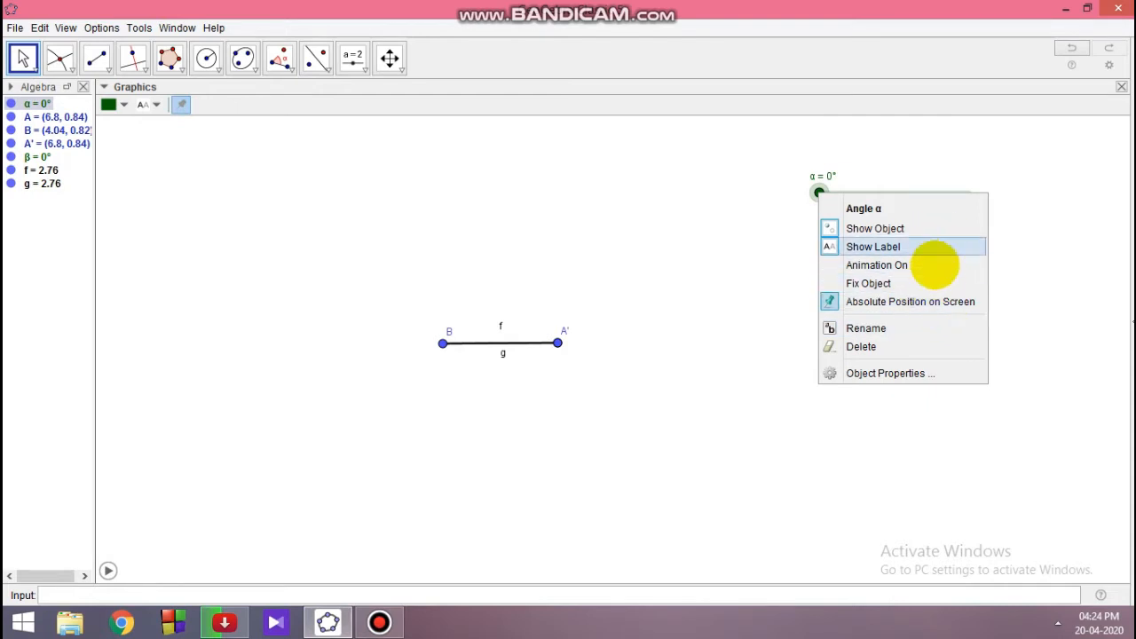
click(759, 294)
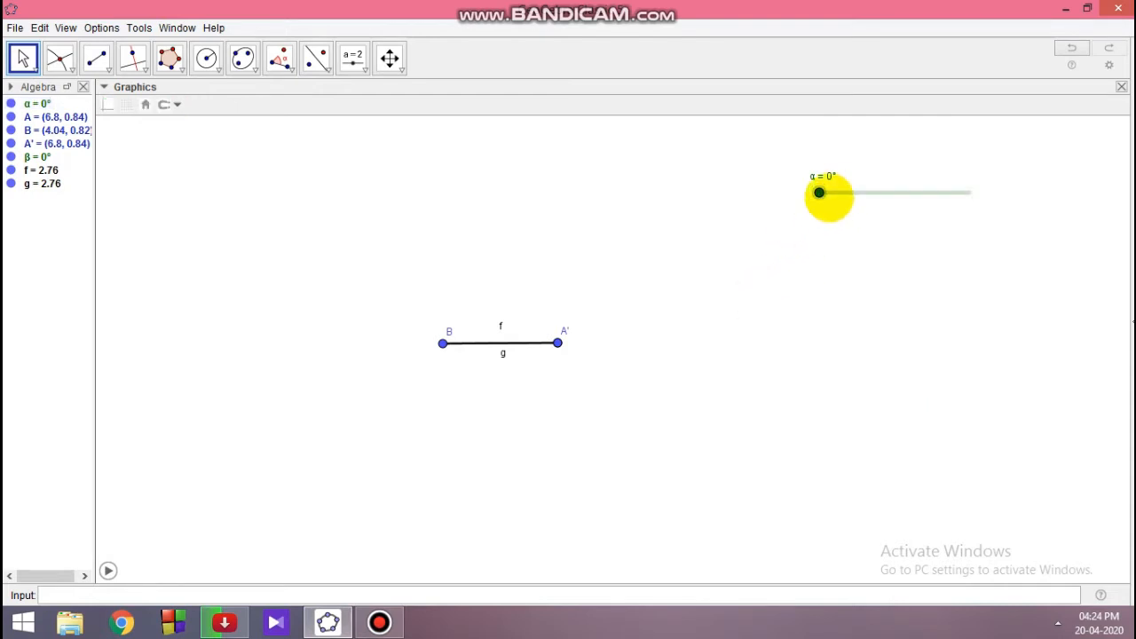
right_click(819, 192)
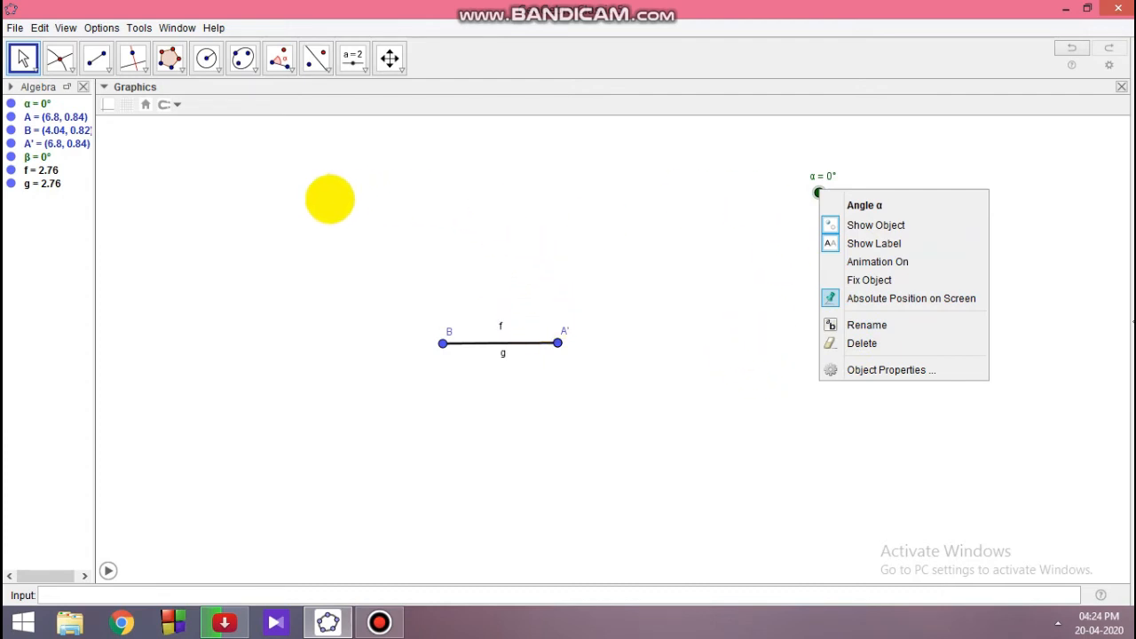
click(664, 320)
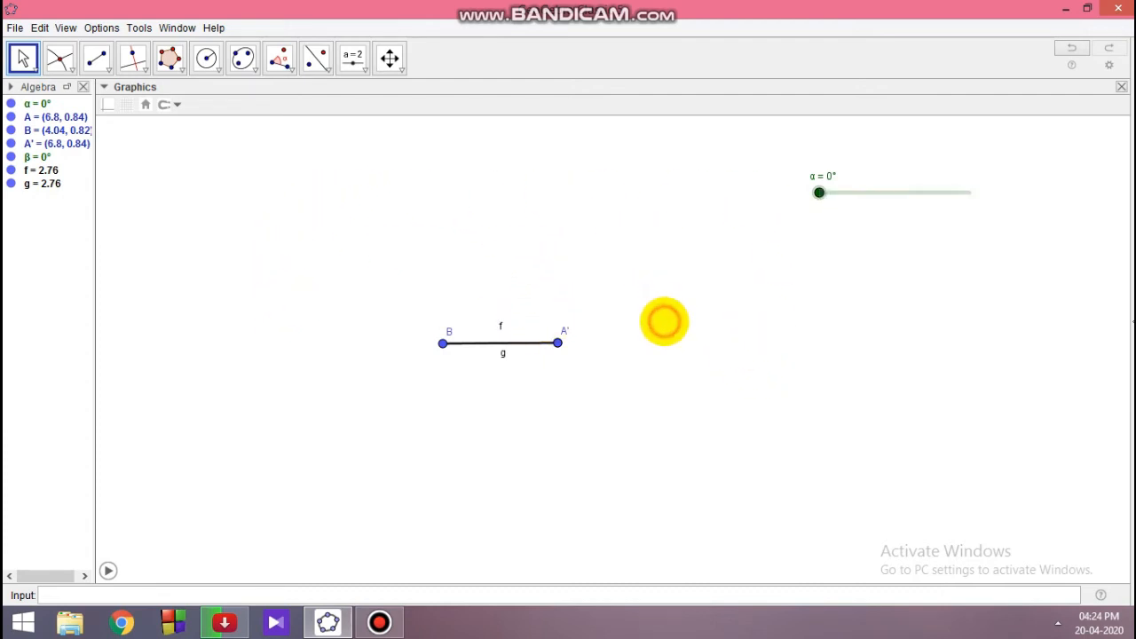
Move the angle construction to the drawing's upper-left corner with arms about 1.5 units long, and set slider α to 70°
mouse_move(822, 192)
mouse_down()
mouse_move(965, 191)
mouse_move(827, 192)
mouse_up()
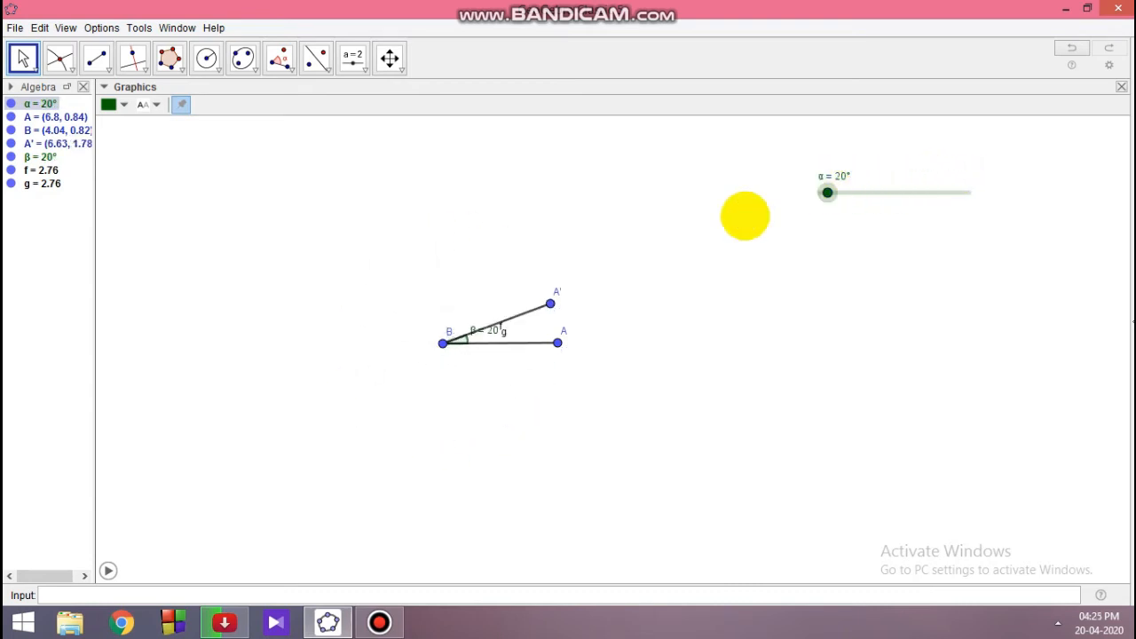
mouse_move(444, 342)
mouse_down()
mouse_move(418, 338)
mouse_move(436, 339)
mouse_up()
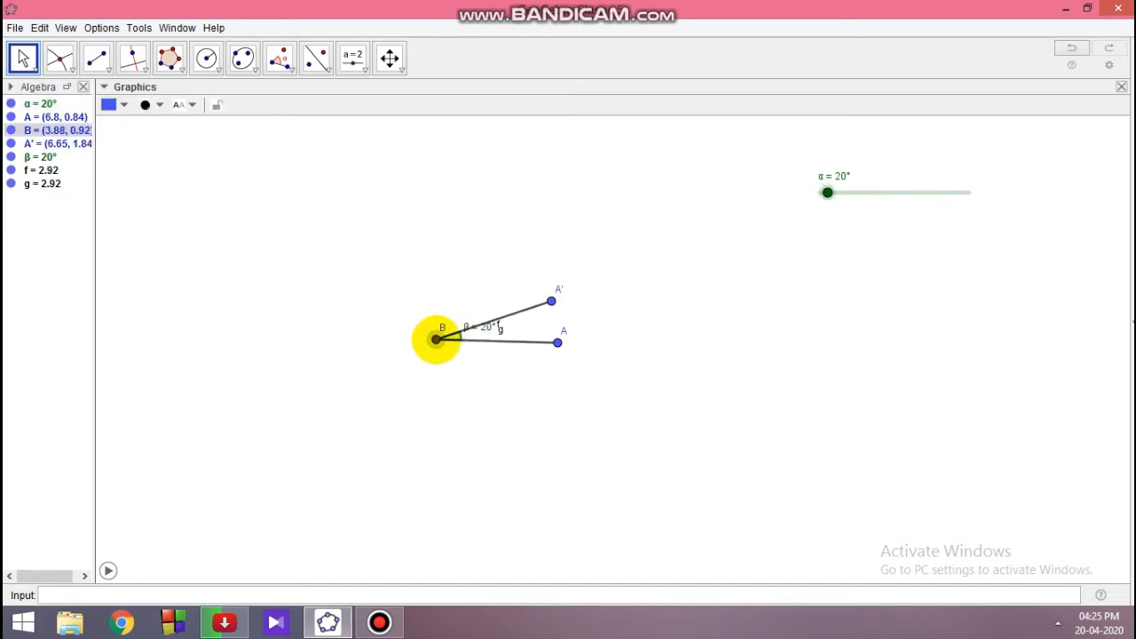
drag(557, 342, 192, 209)
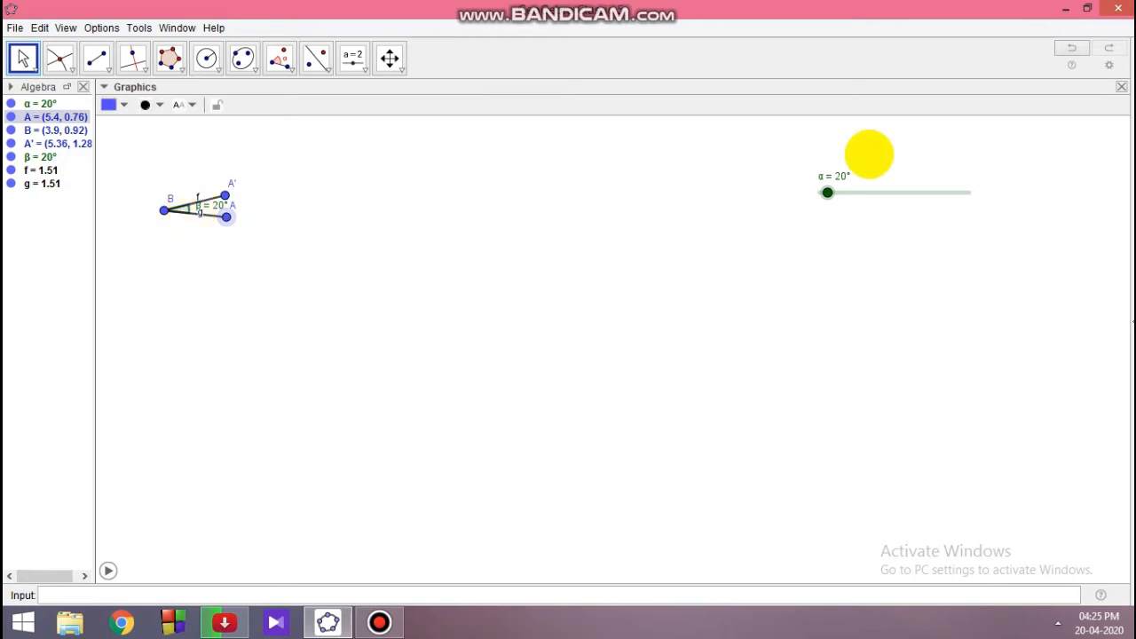
drag(827, 192, 848, 193)
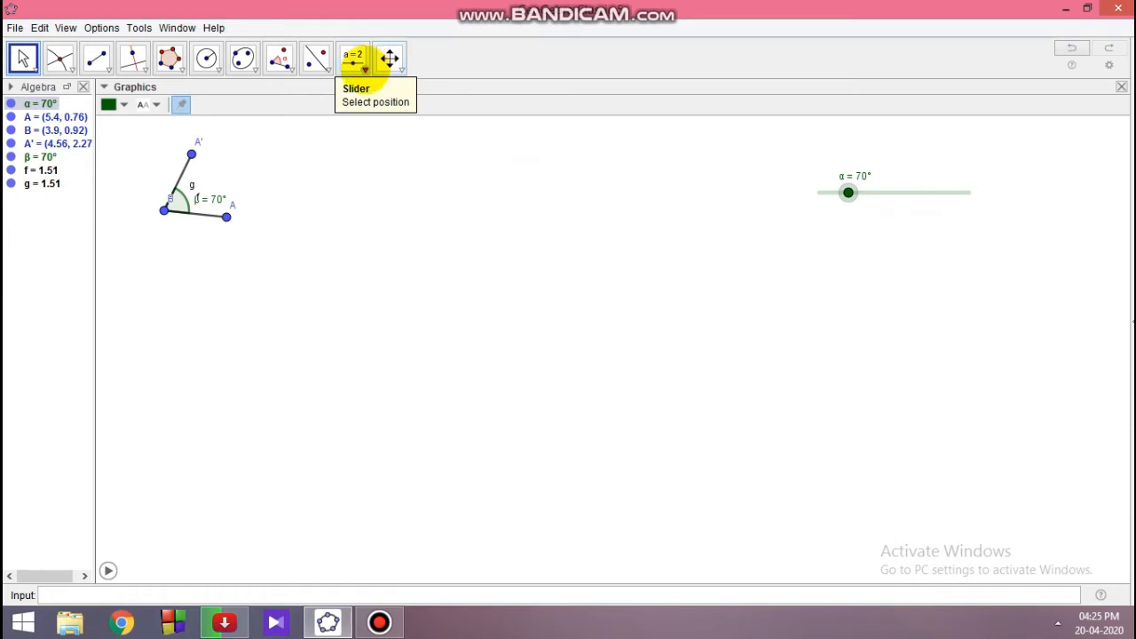
Create an angle slider γ below slider α, ranging from 0° to 180° in increments of 10°
click(362, 68)
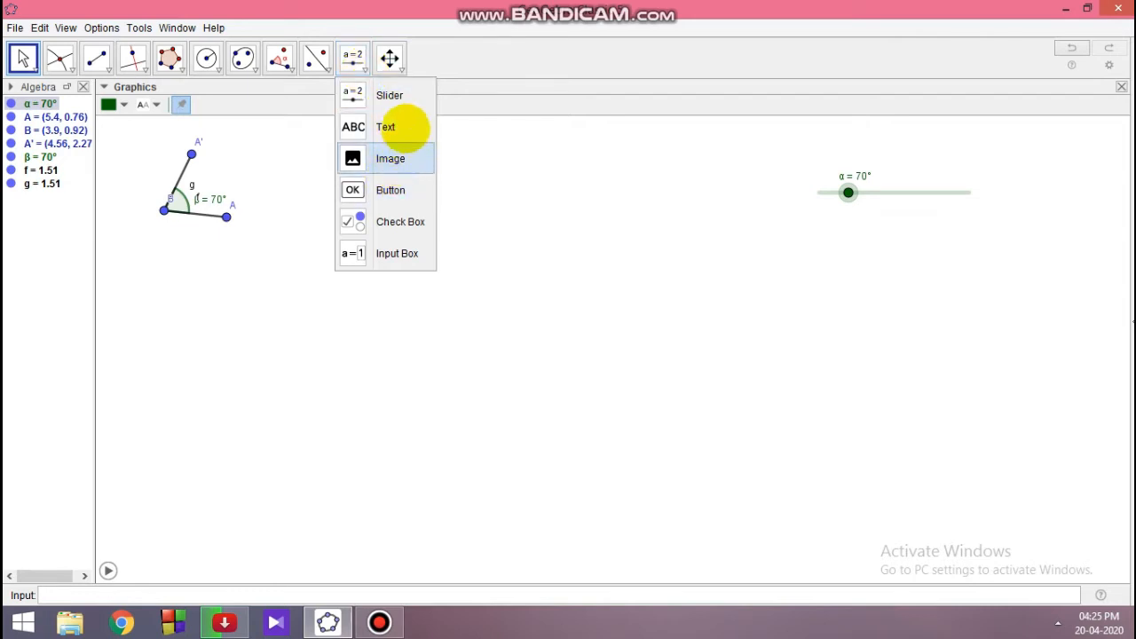
click(395, 95)
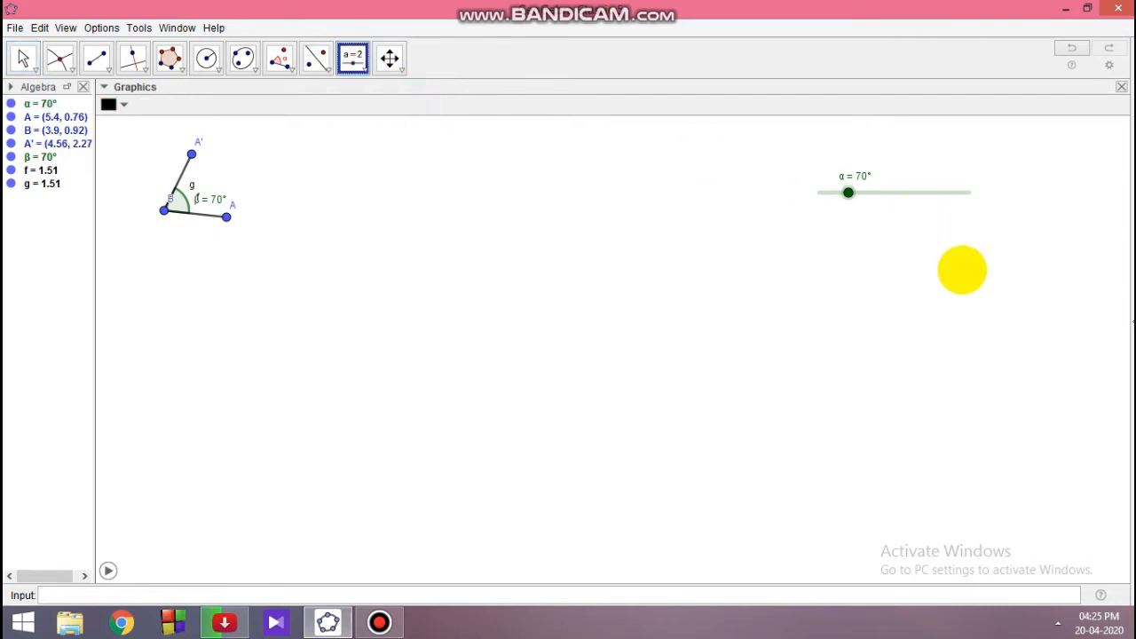
click(911, 284)
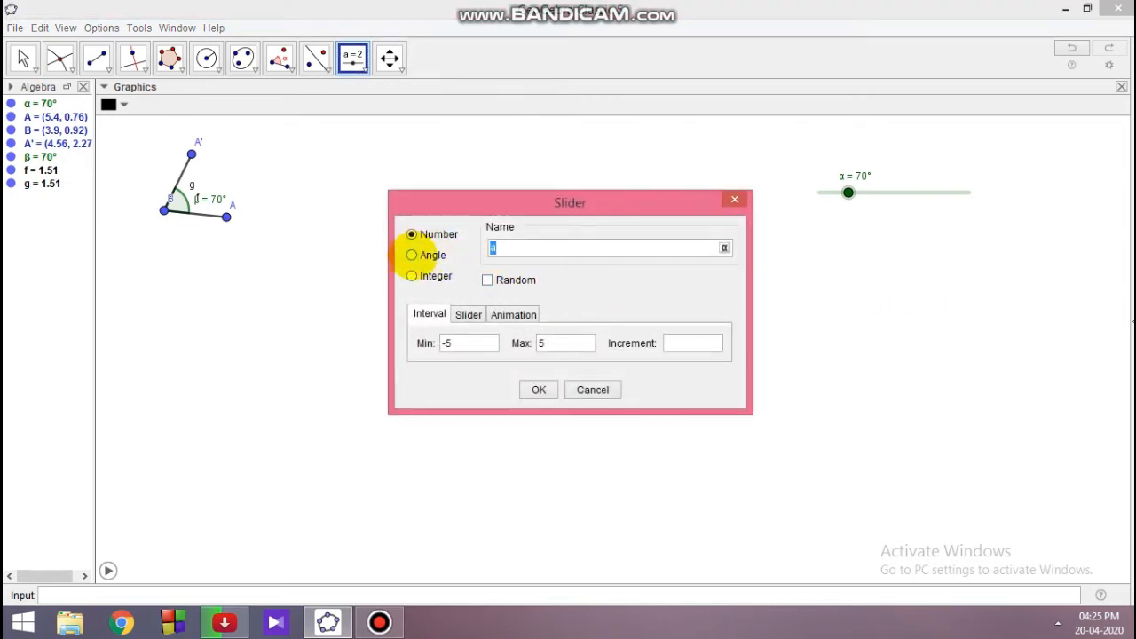
click(411, 255)
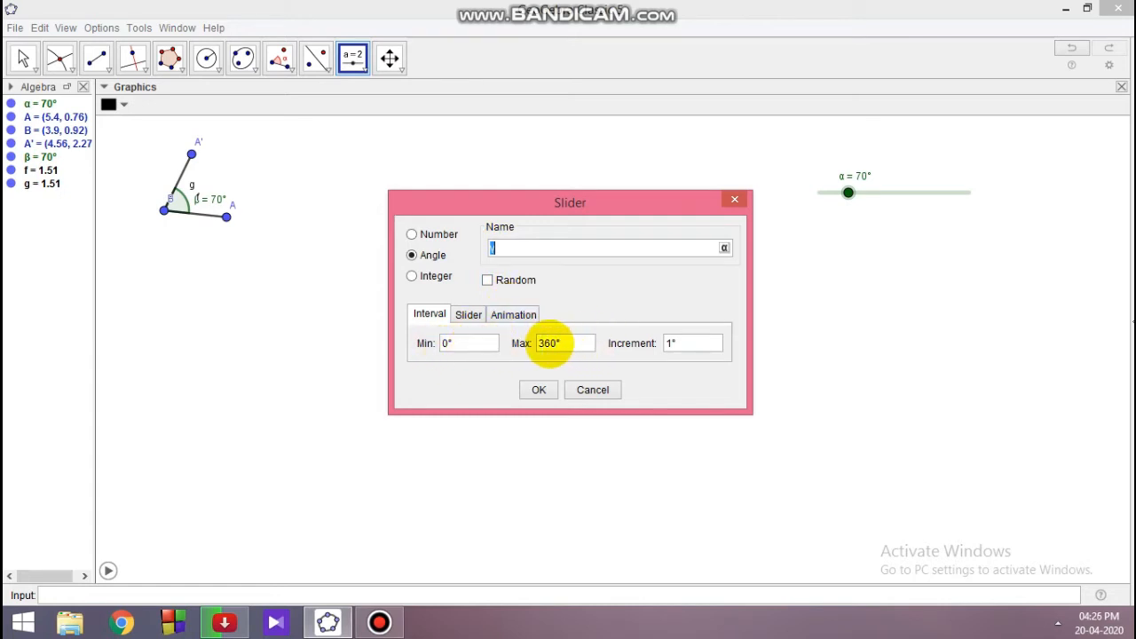
click(549, 342)
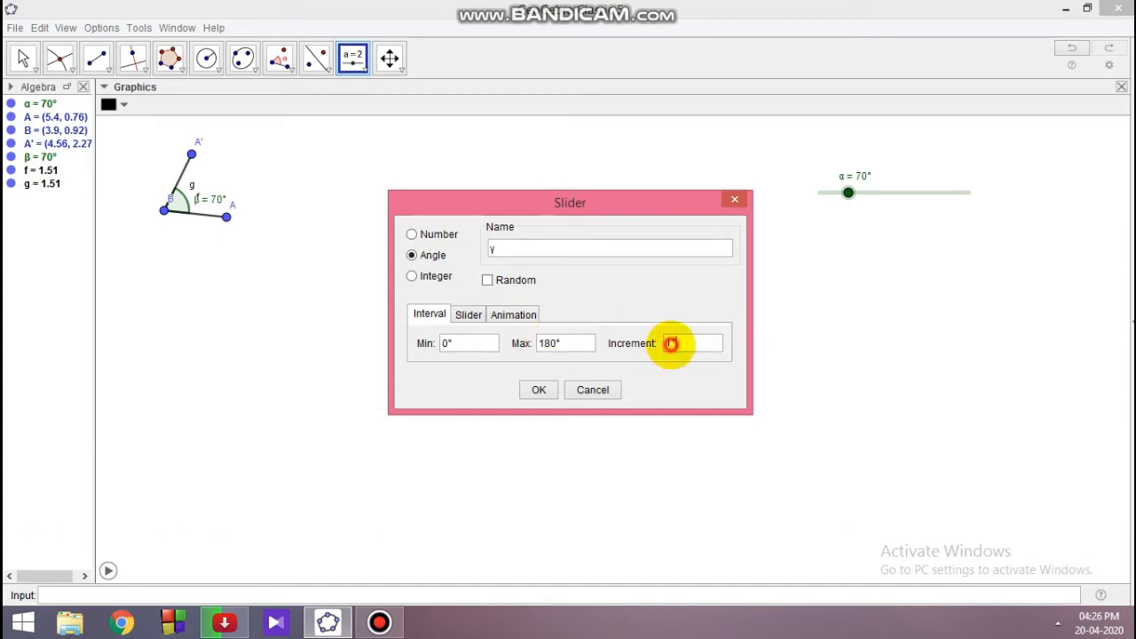
click(671, 344)
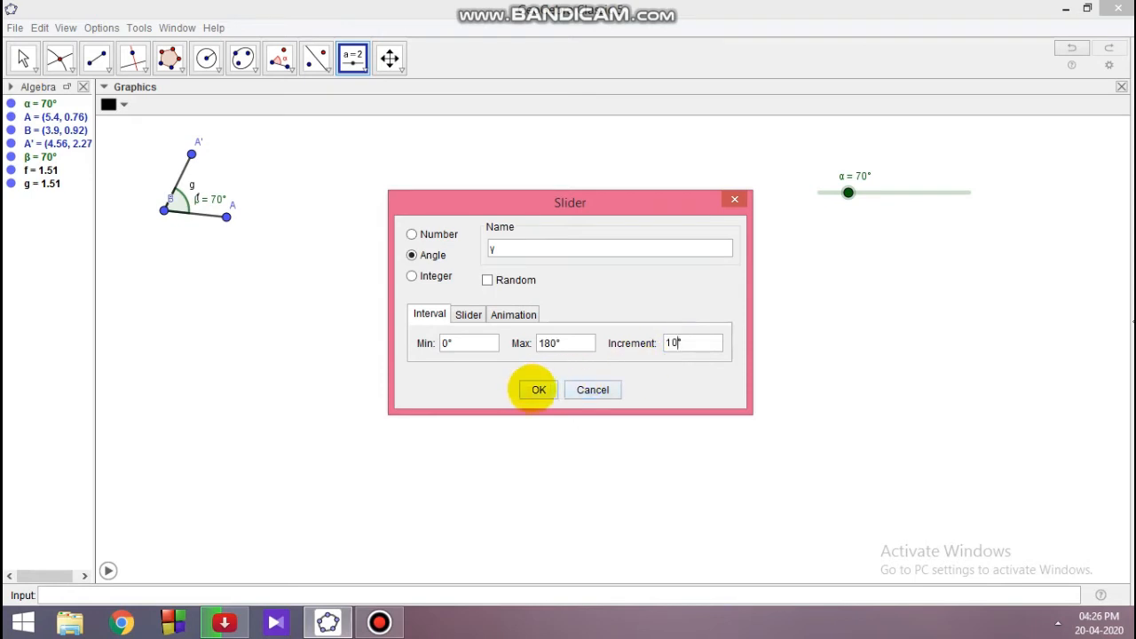
click(539, 390)
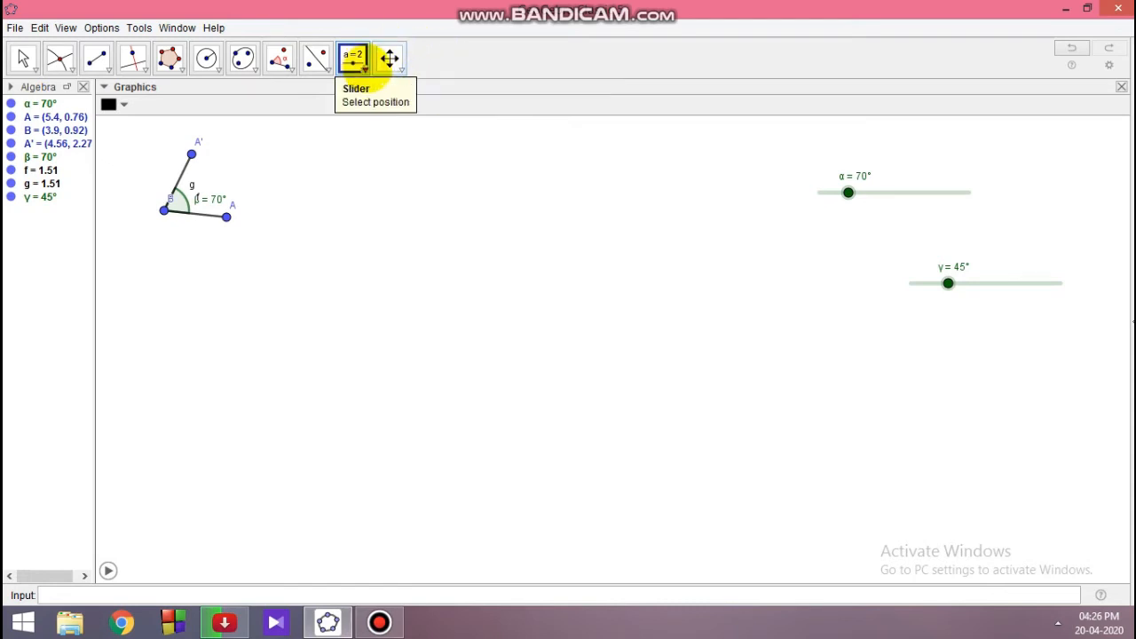
Create a number slider r below slider γ, ranging from 1 to 8 in increments of 1
click(364, 68)
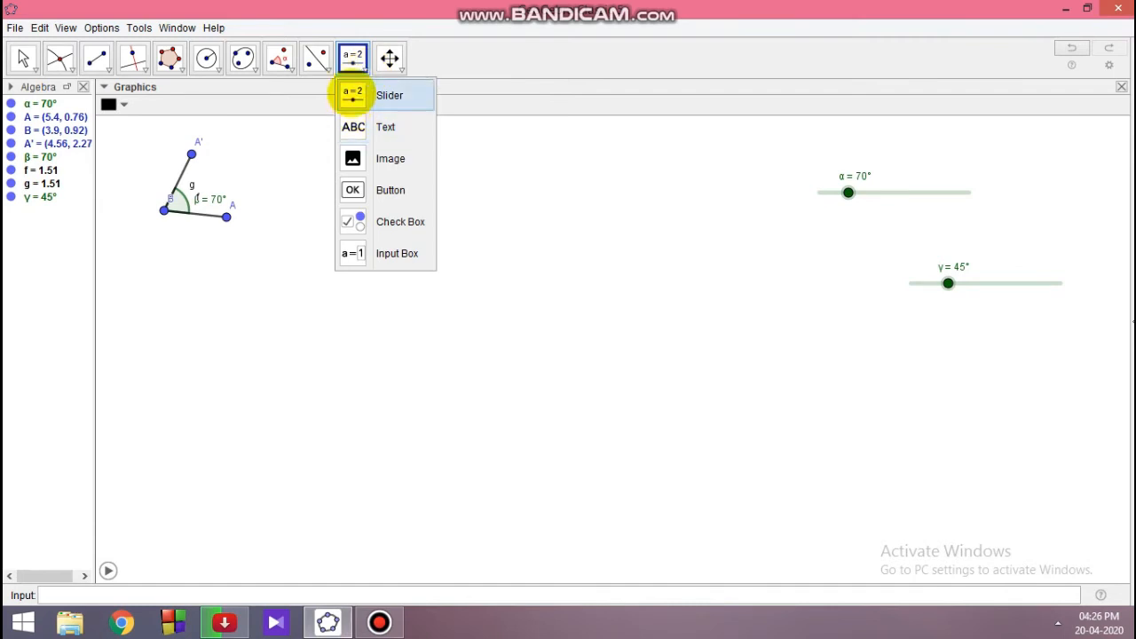
click(352, 94)
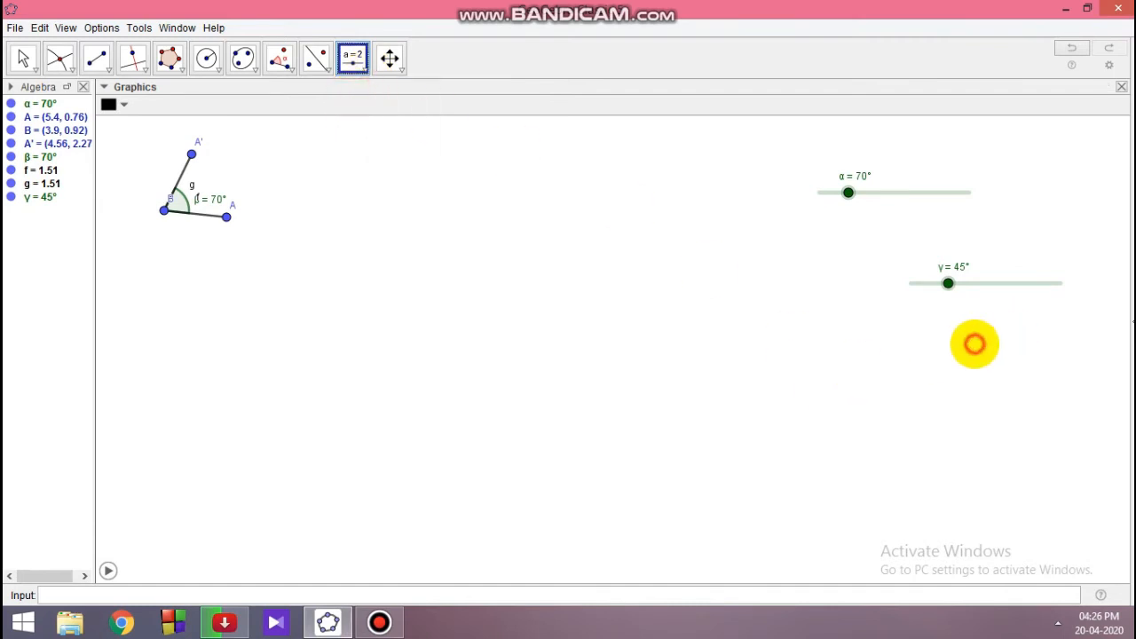
click(974, 344)
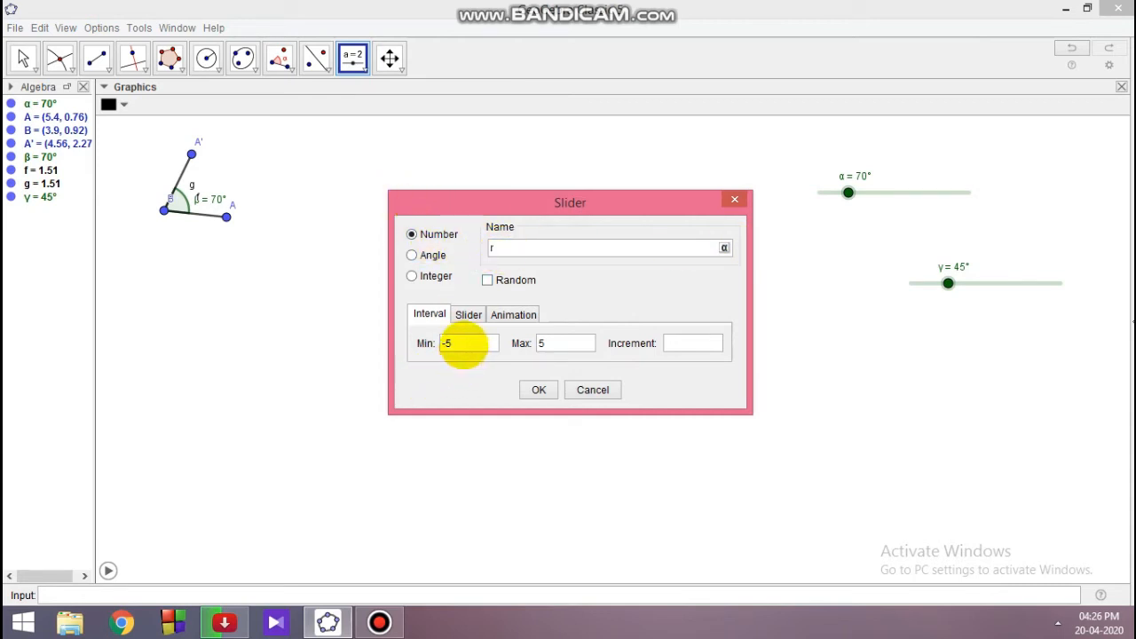
click(462, 342)
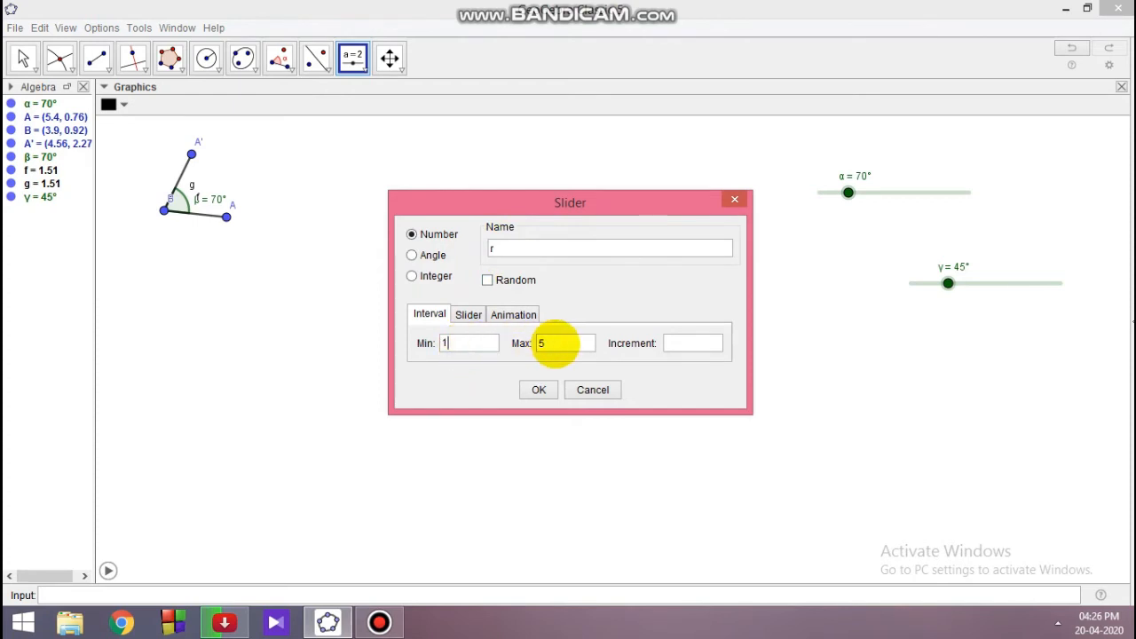
click(554, 343)
click(690, 342)
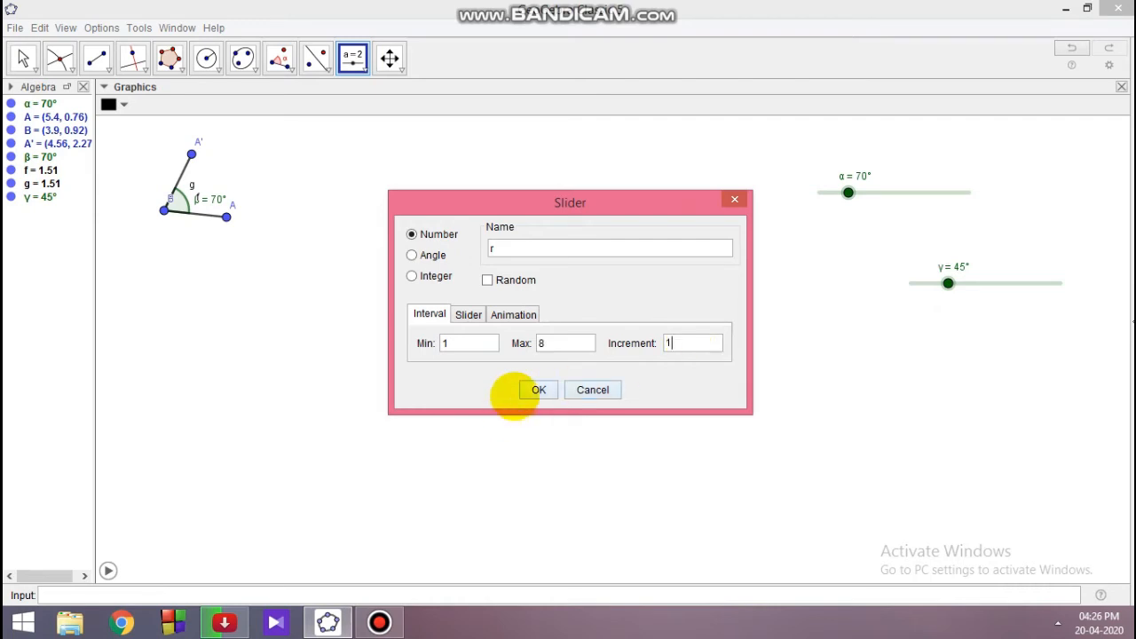
click(535, 389)
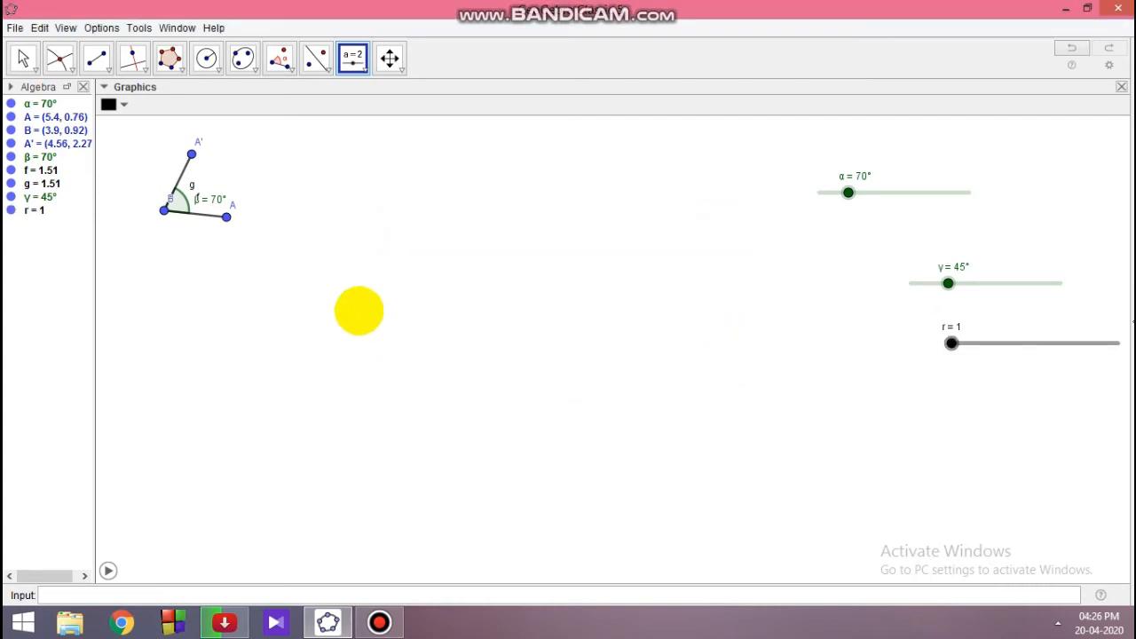
Draw a circle of radius r around a new center point C in the empty lower area, and set slider r to 3
click(217, 68)
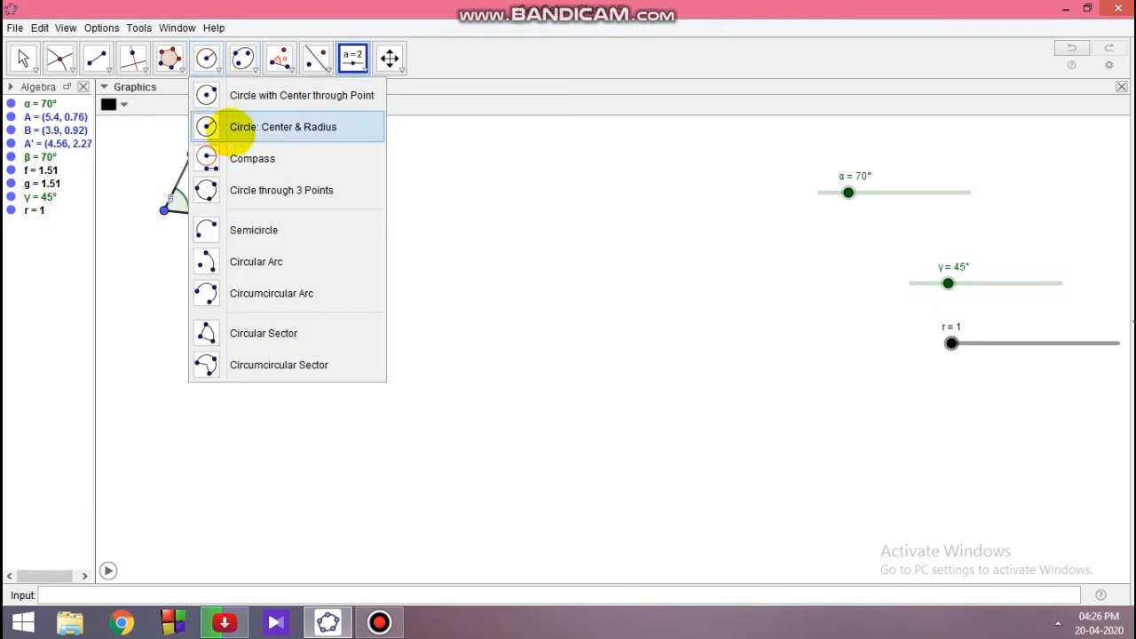
click(226, 132)
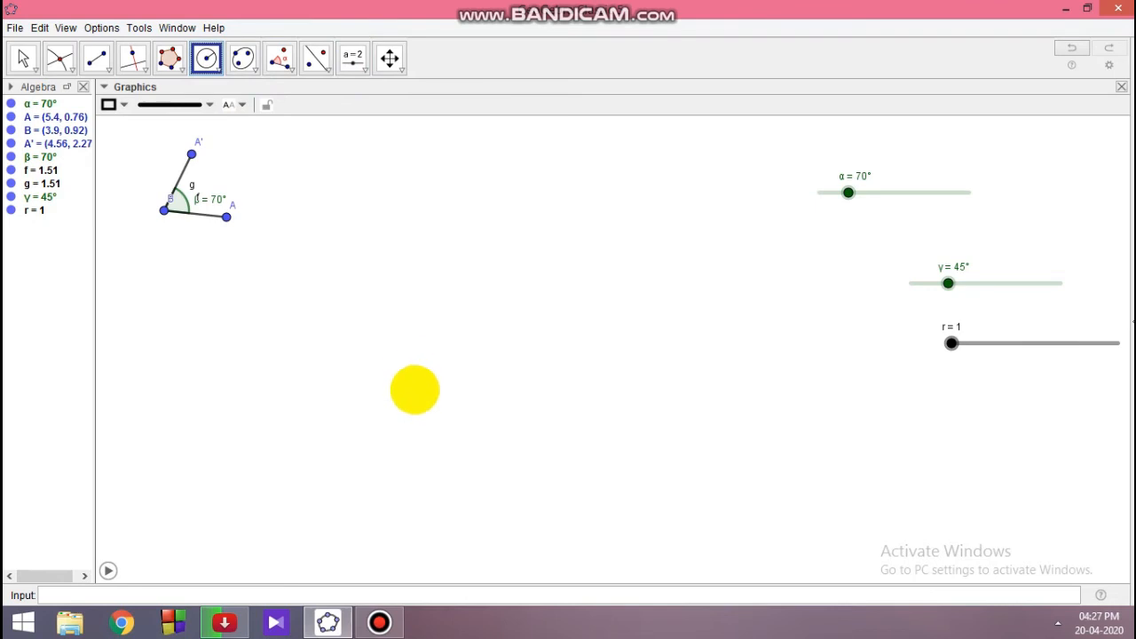
click(415, 402)
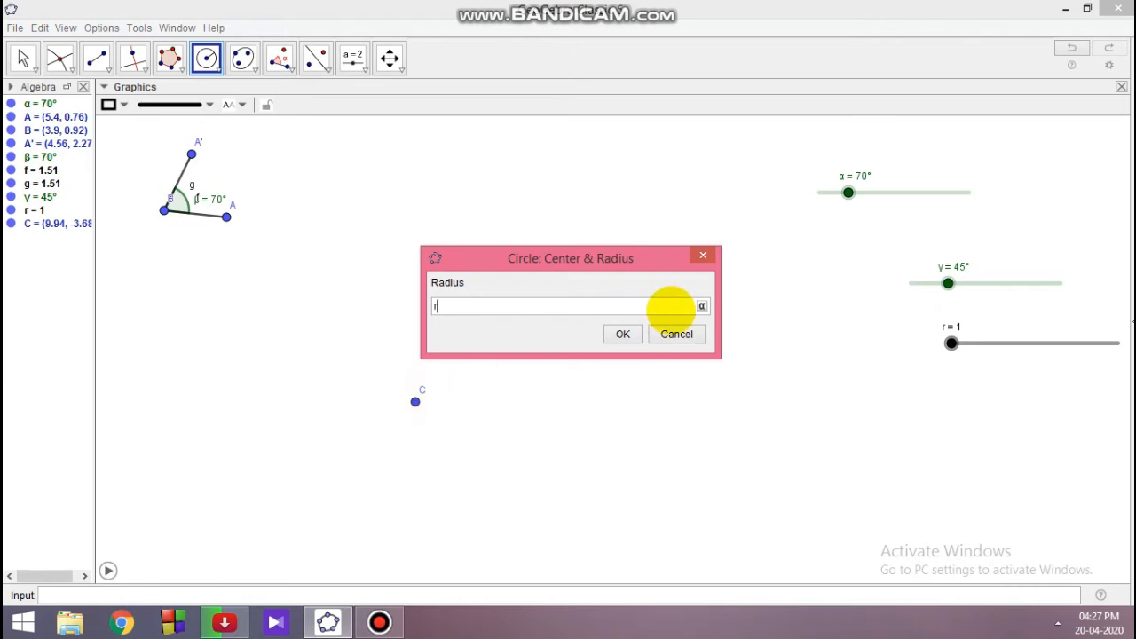
click(623, 334)
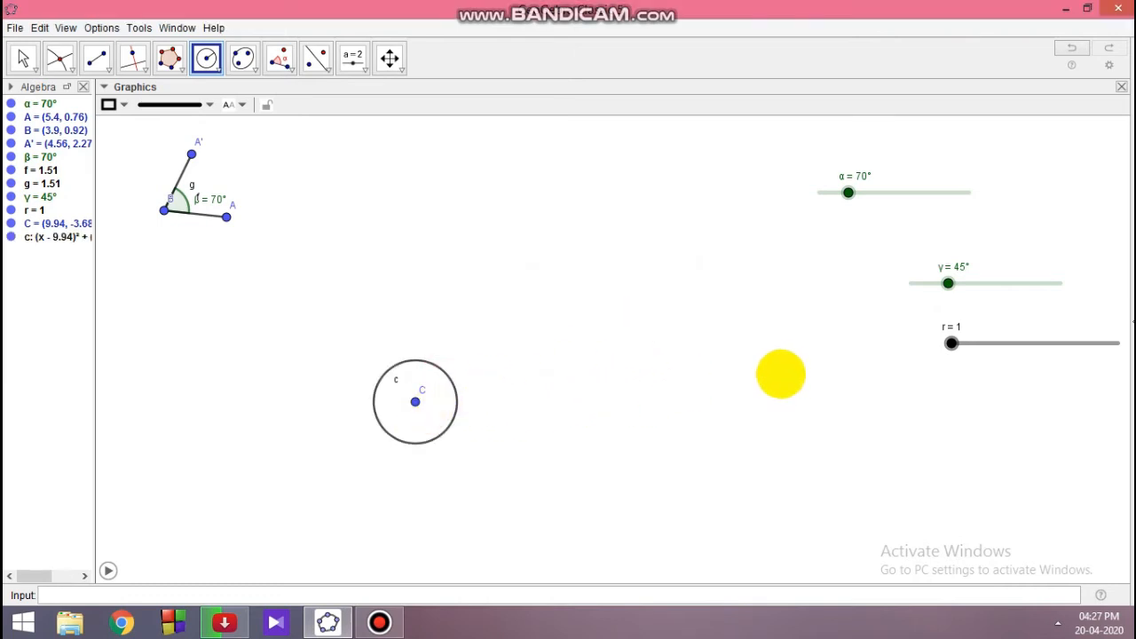
key(Escape)
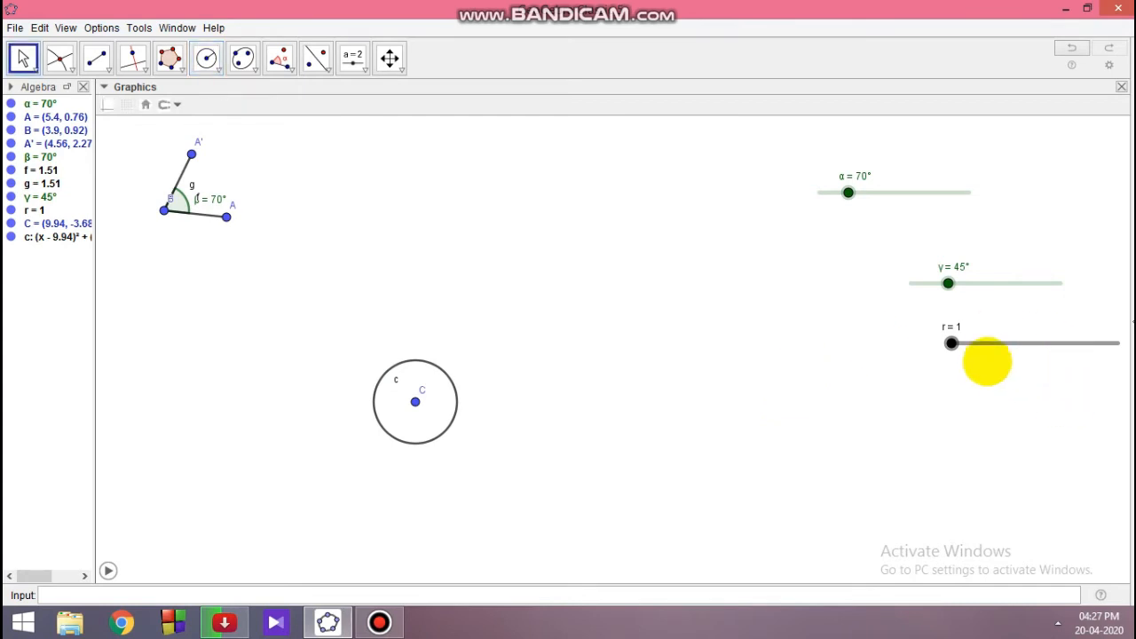
drag(953, 344, 997, 344)
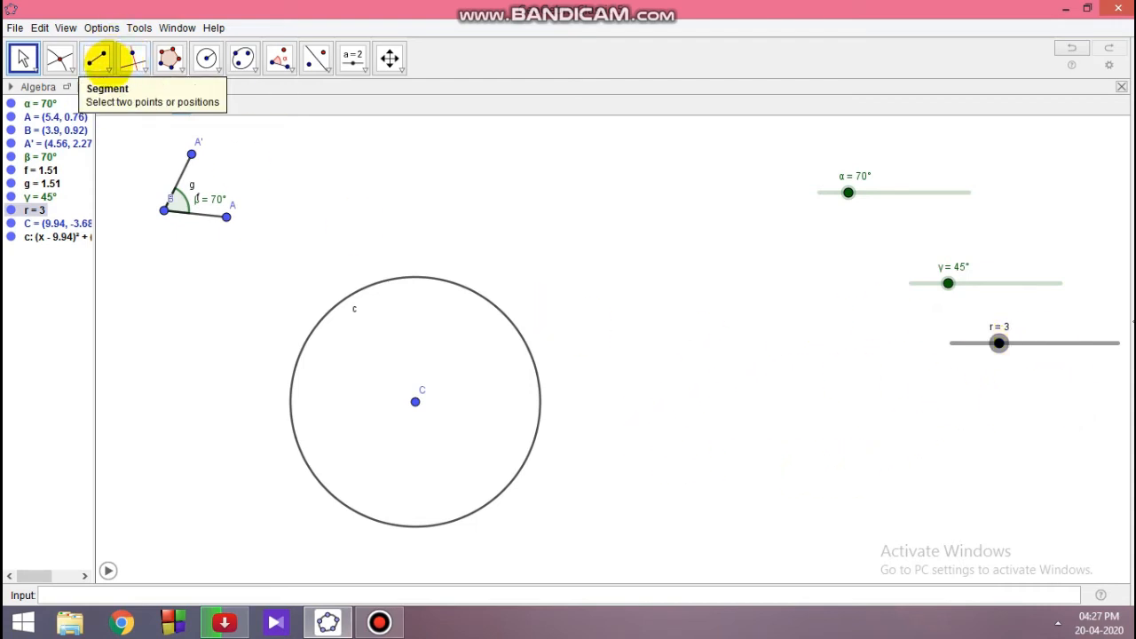
Draw a horizontal radius segment from center C to a new point D on the circle
click(97, 58)
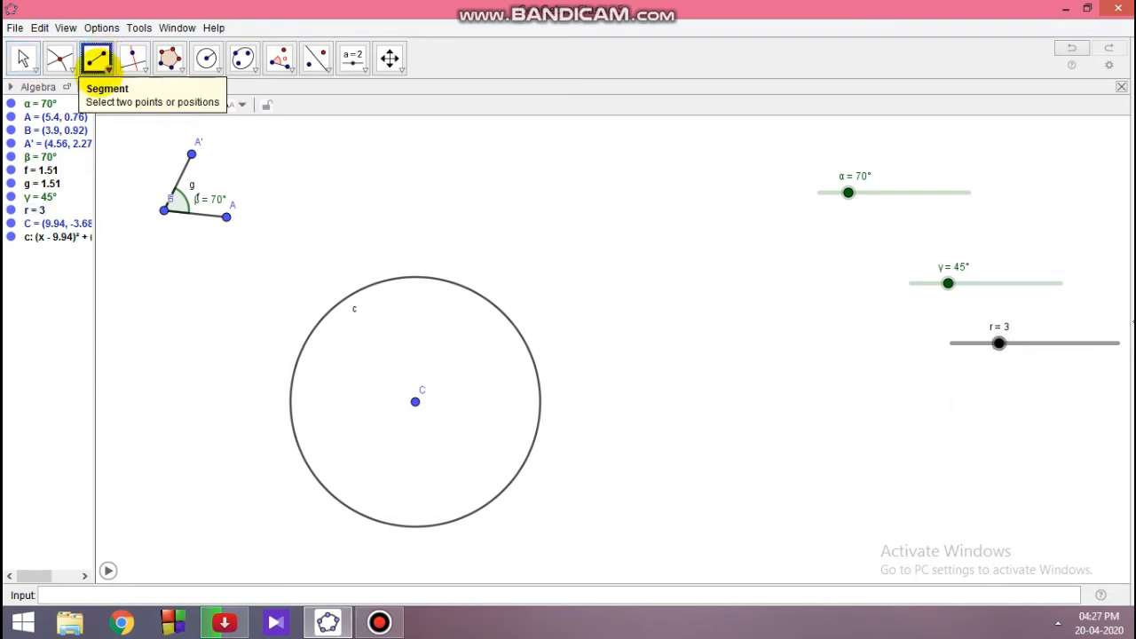
click(98, 58)
click(96, 125)
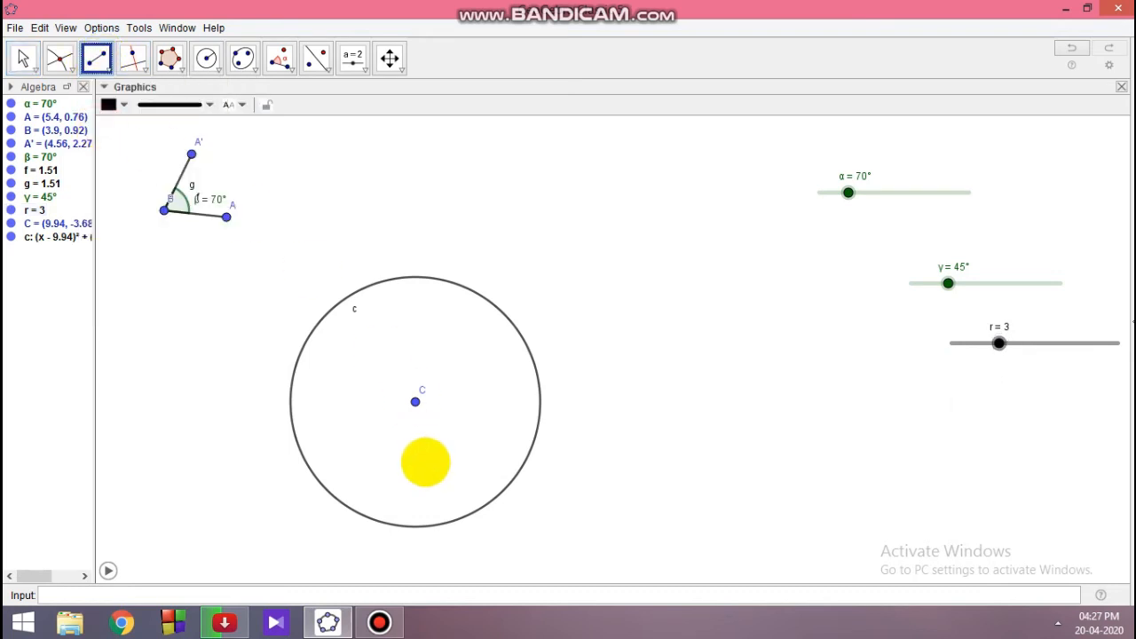
click(414, 402)
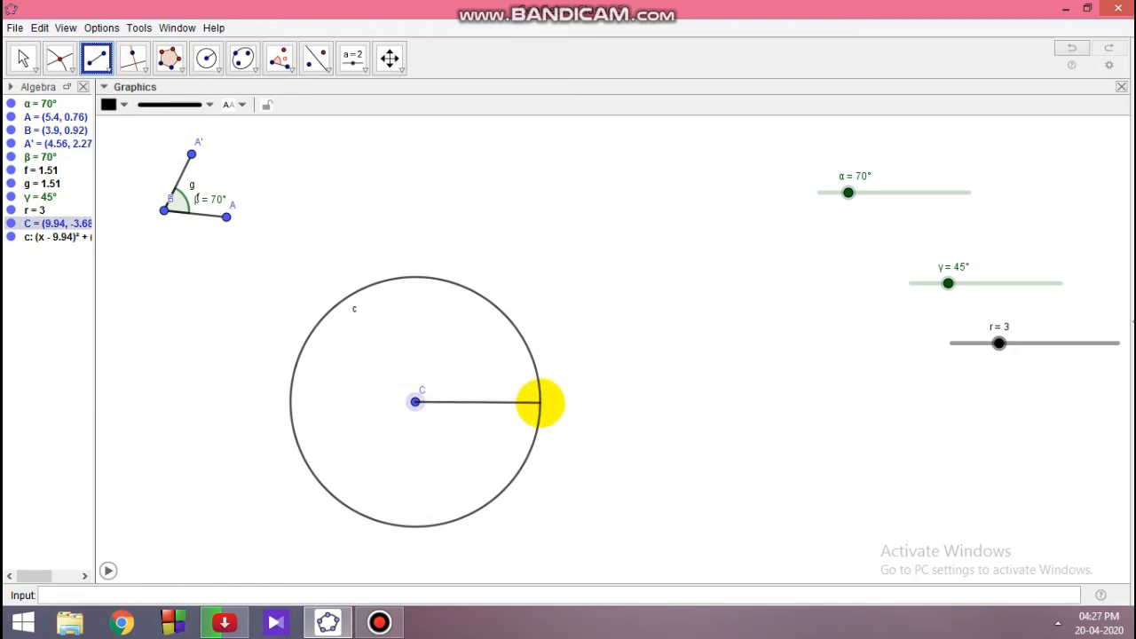
click(540, 403)
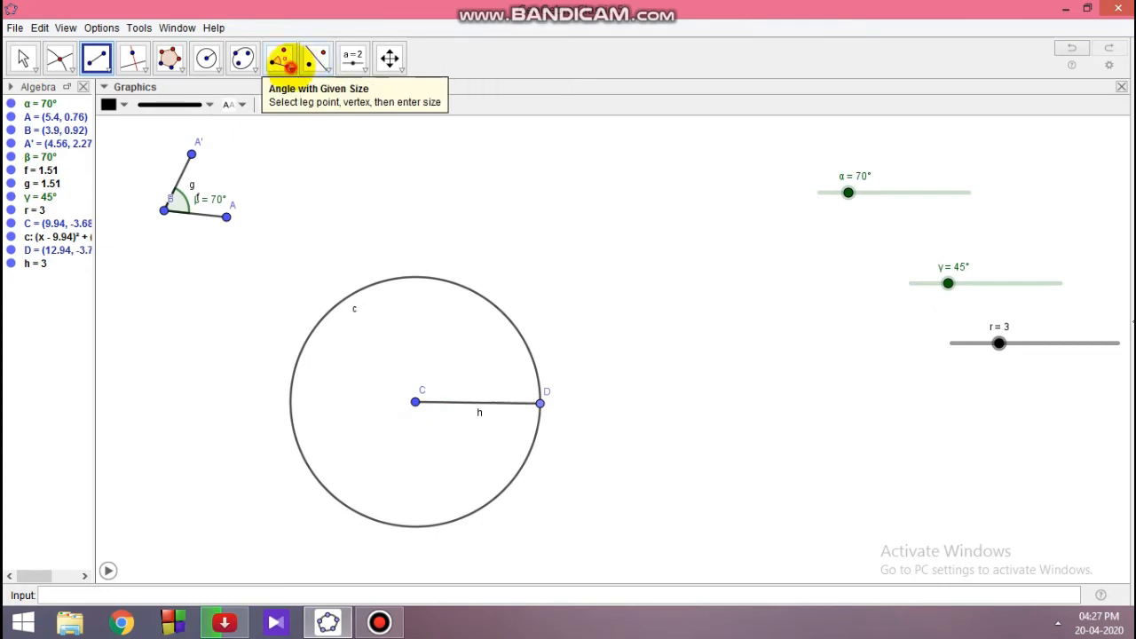
click(284, 62)
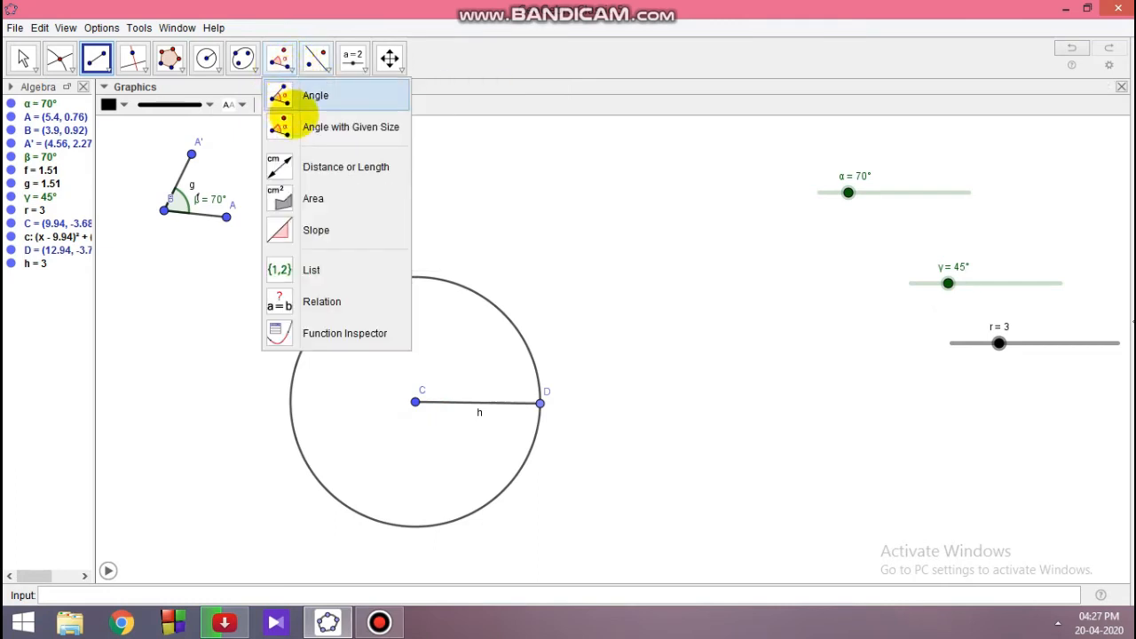
click(305, 127)
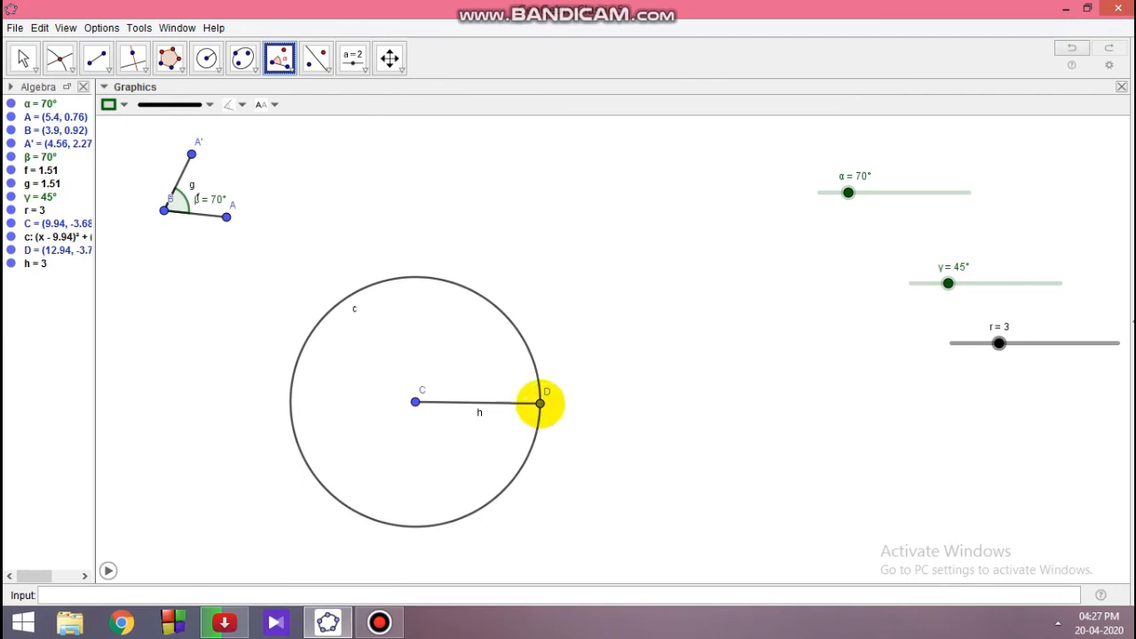
key(Escape)
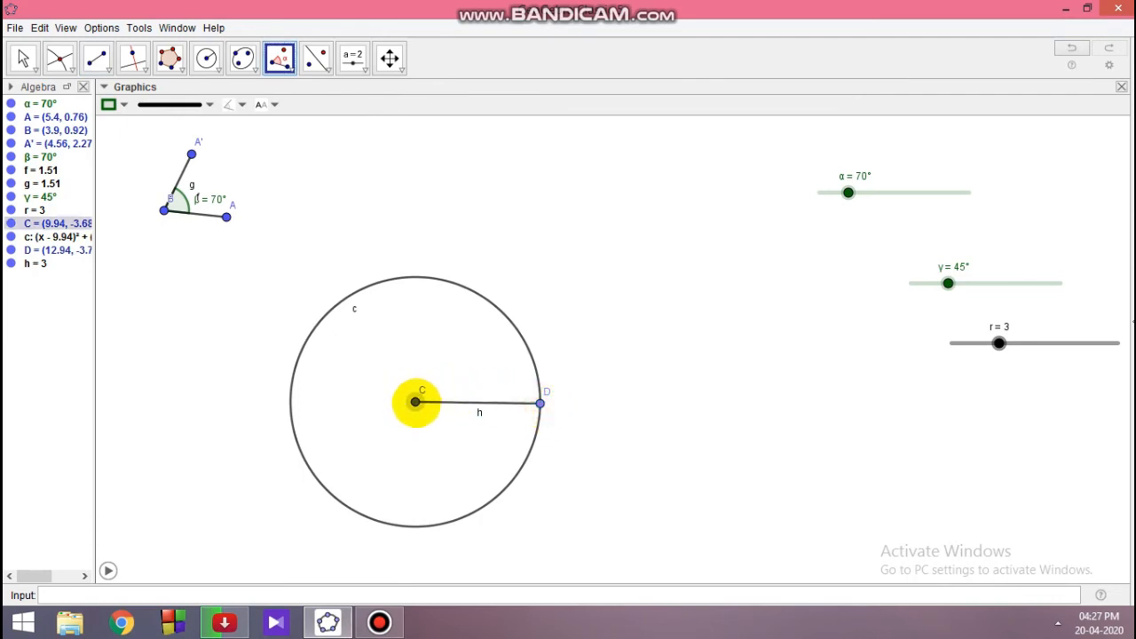
double_click(415, 402)
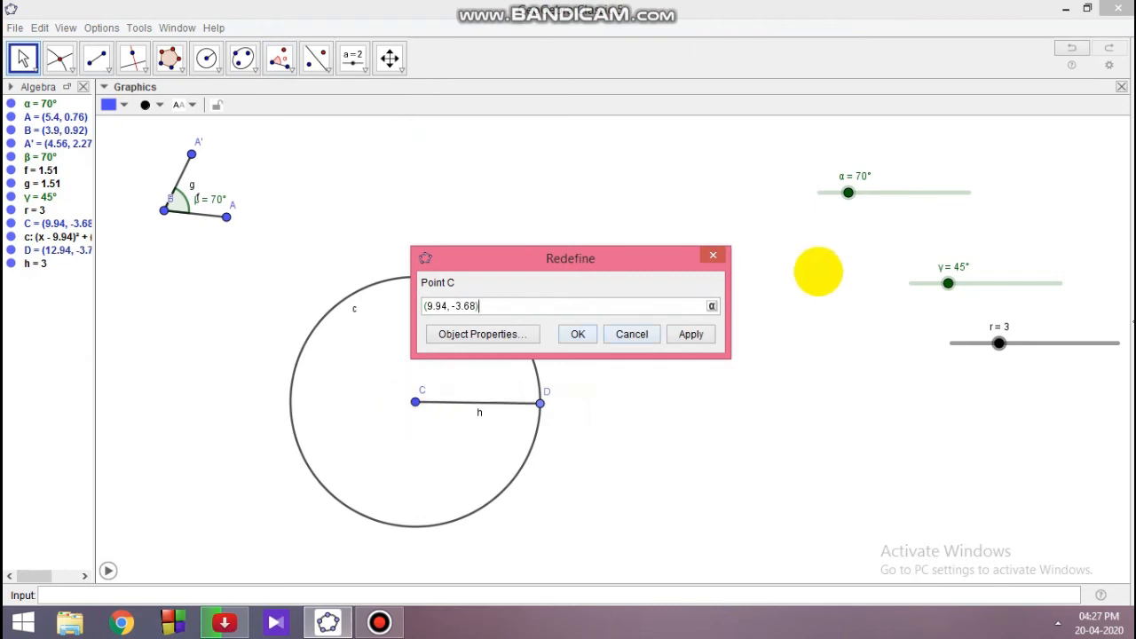
click(712, 255)
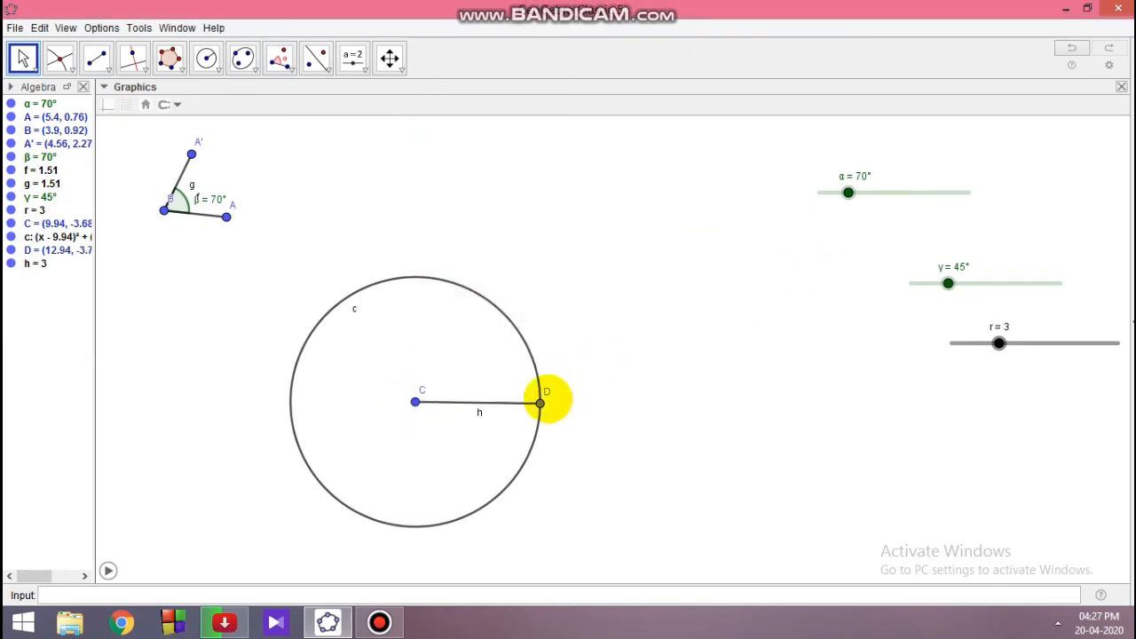
click(541, 403)
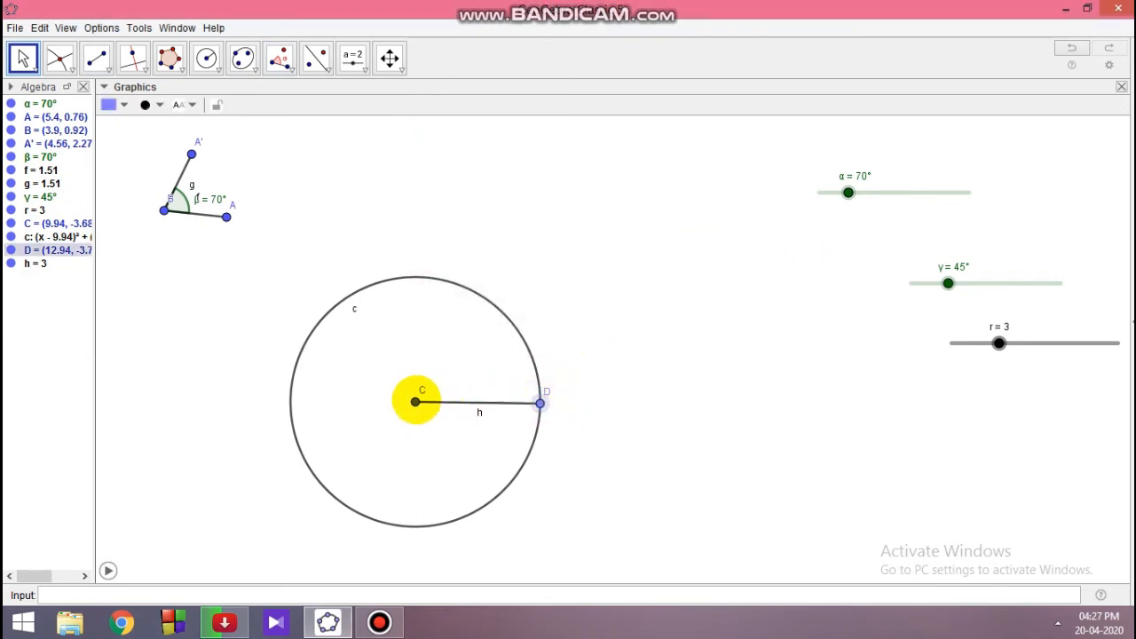
click(415, 401)
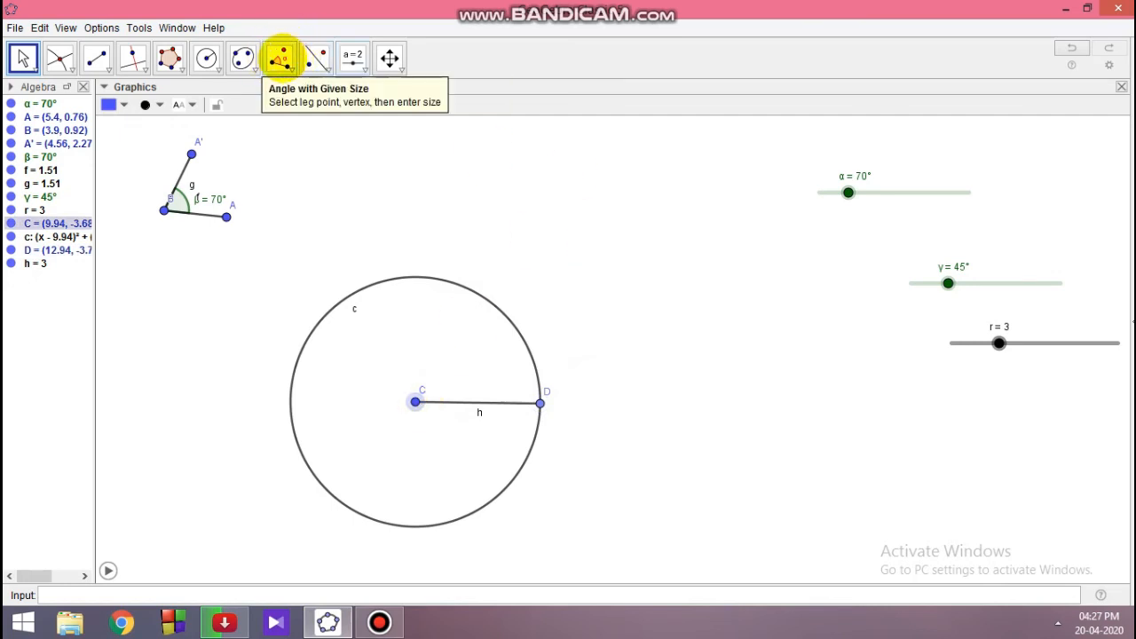
Construct a counterclockwise Angle with Given Size of γ, with leg point D and vertex at center C
click(280, 58)
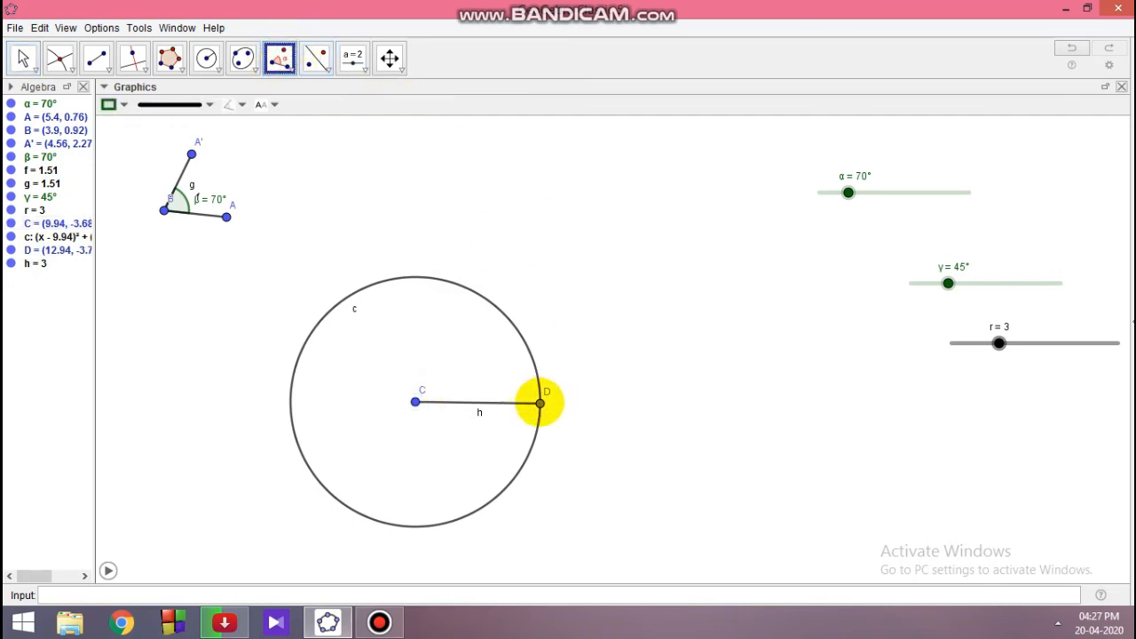
click(540, 403)
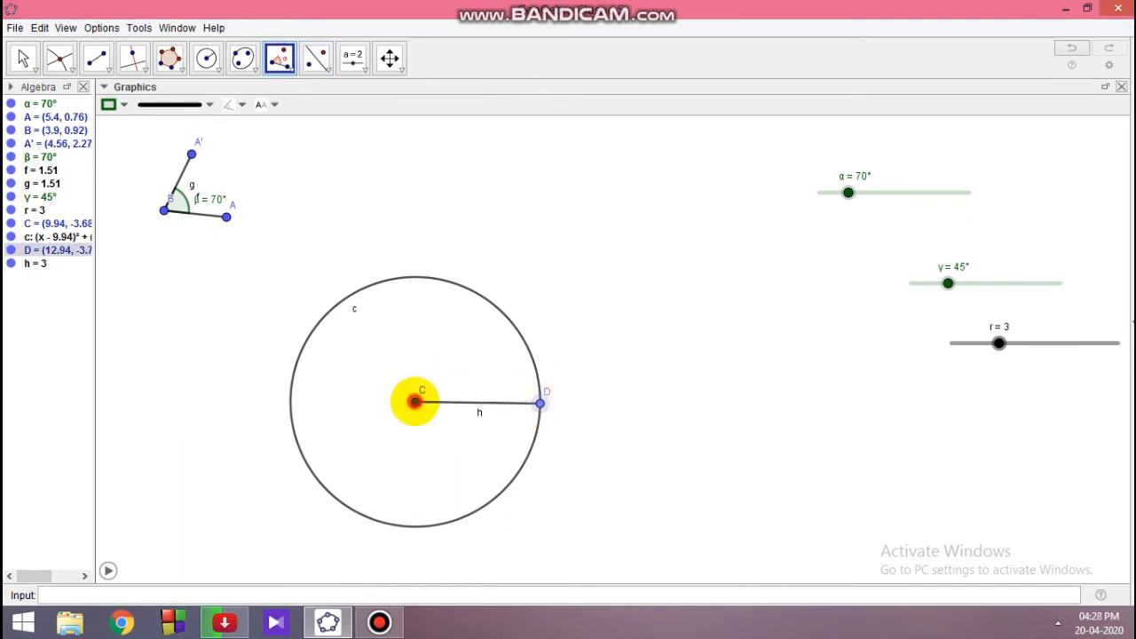
click(415, 401)
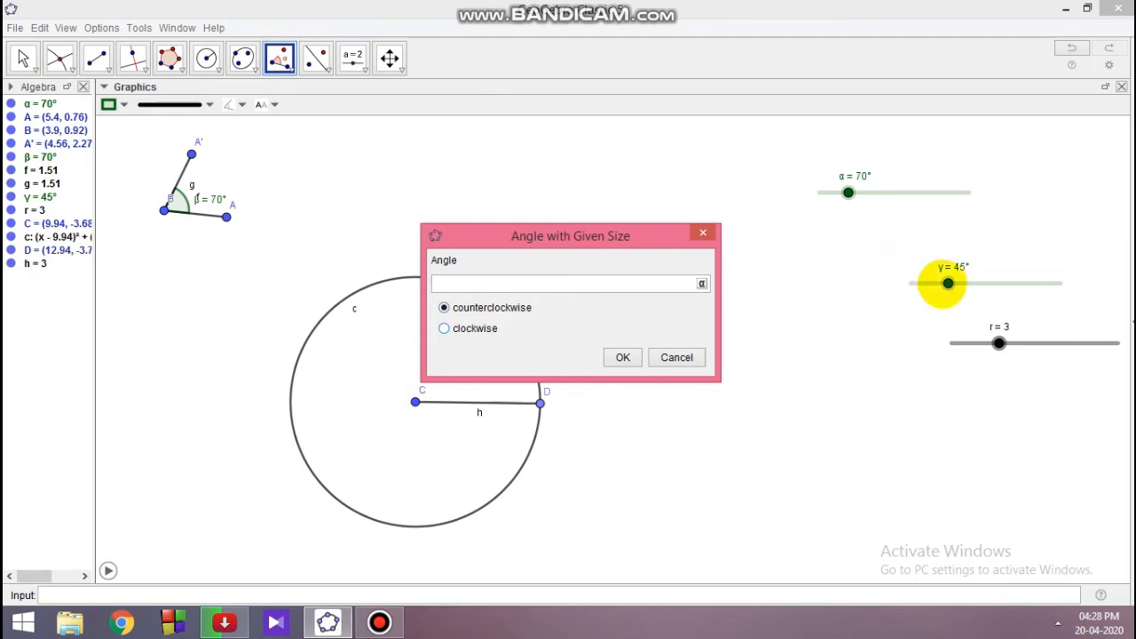
click(701, 283)
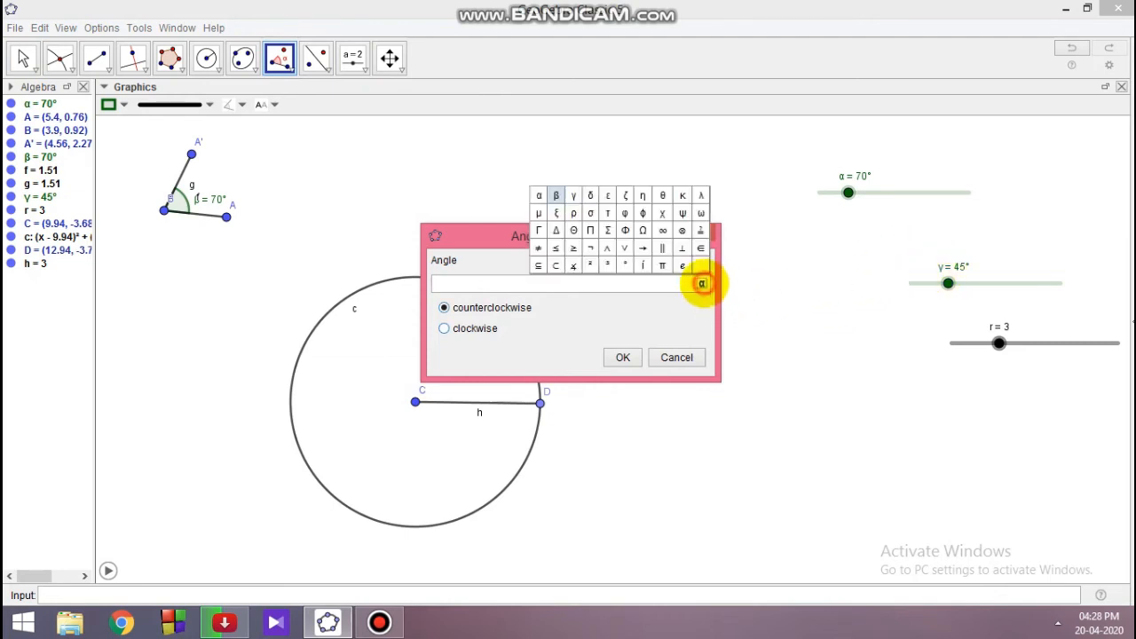
click(573, 194)
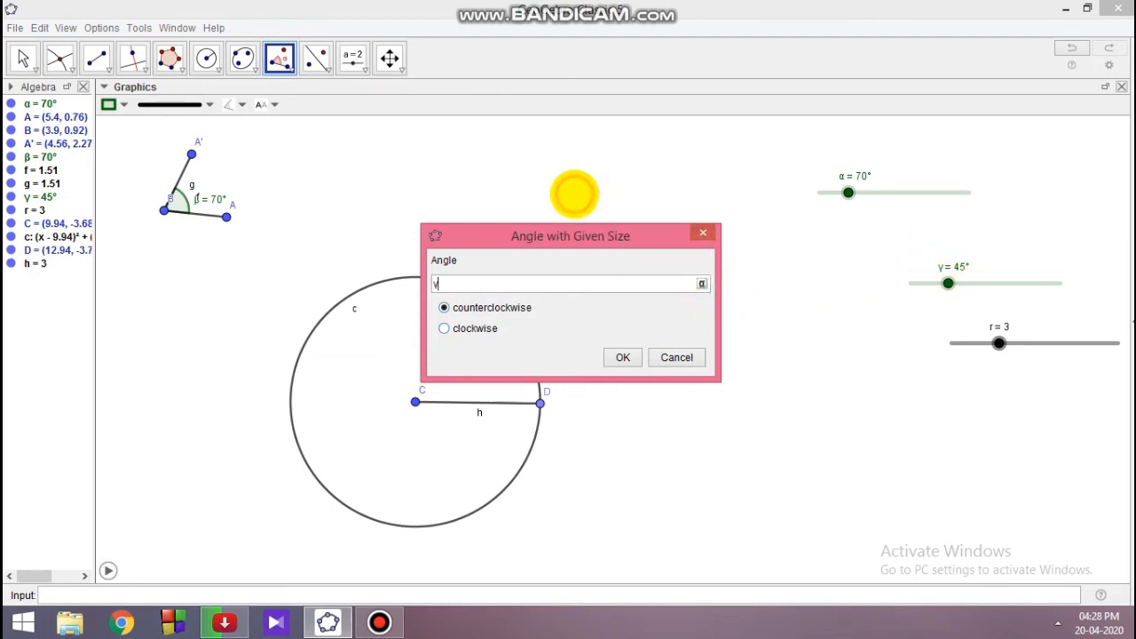
click(623, 357)
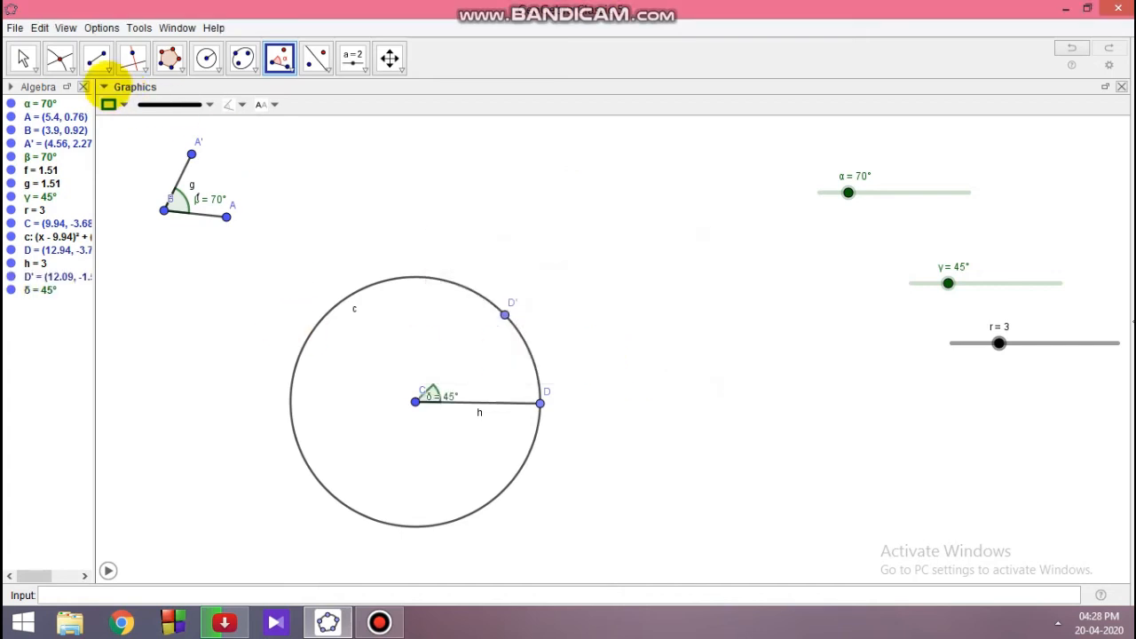
Draw a radius segment from center C to the rotated point D' on the circle
click(97, 57)
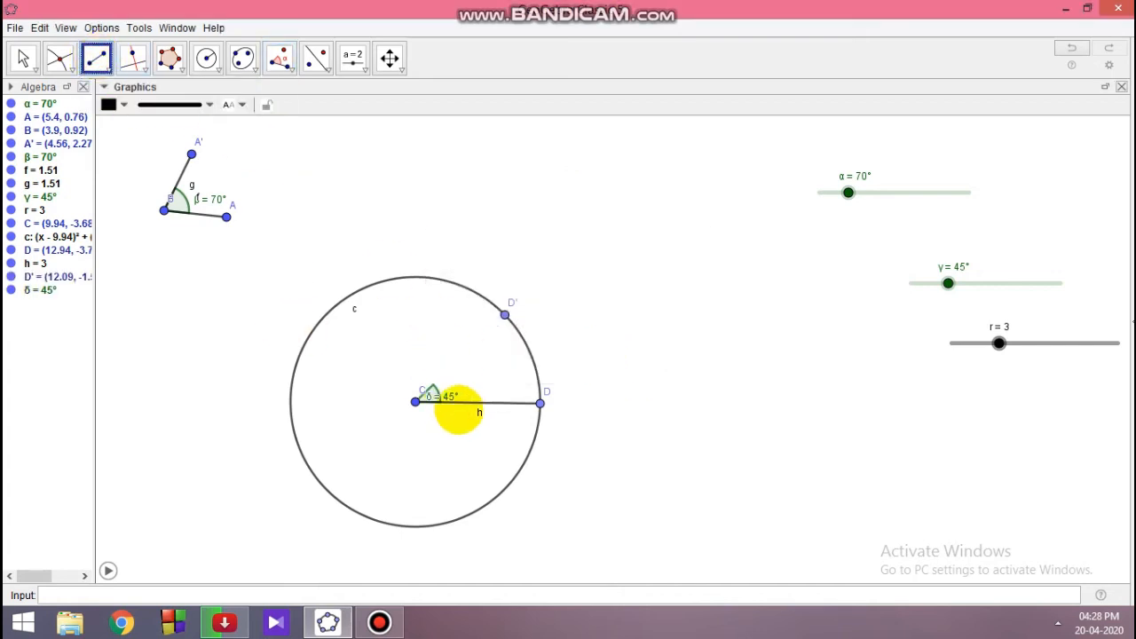
click(416, 402)
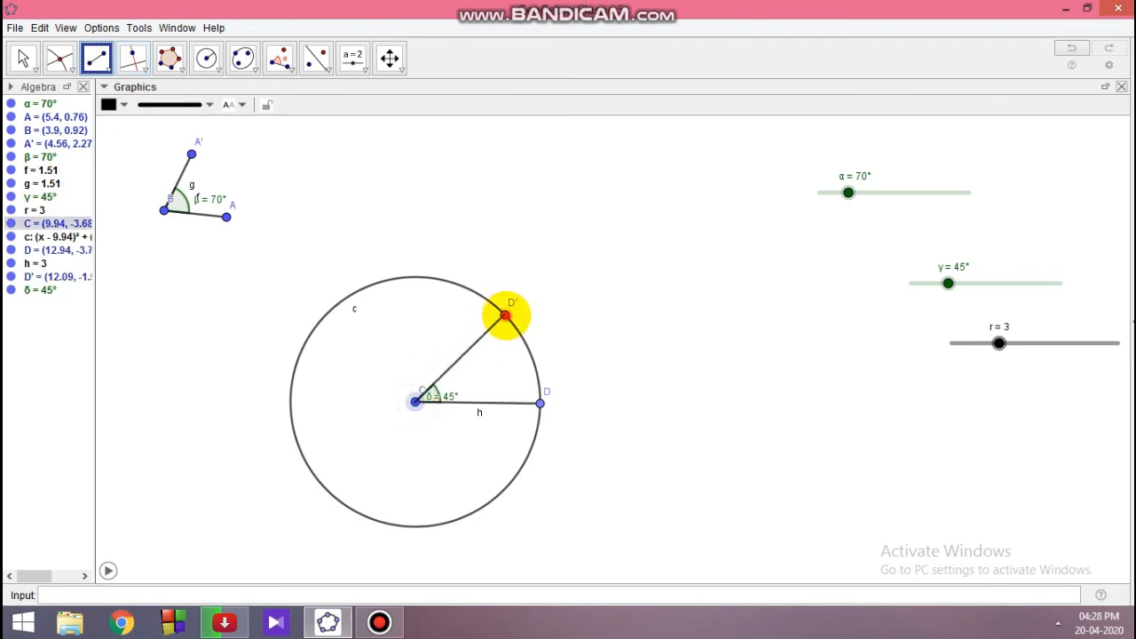
click(505, 315)
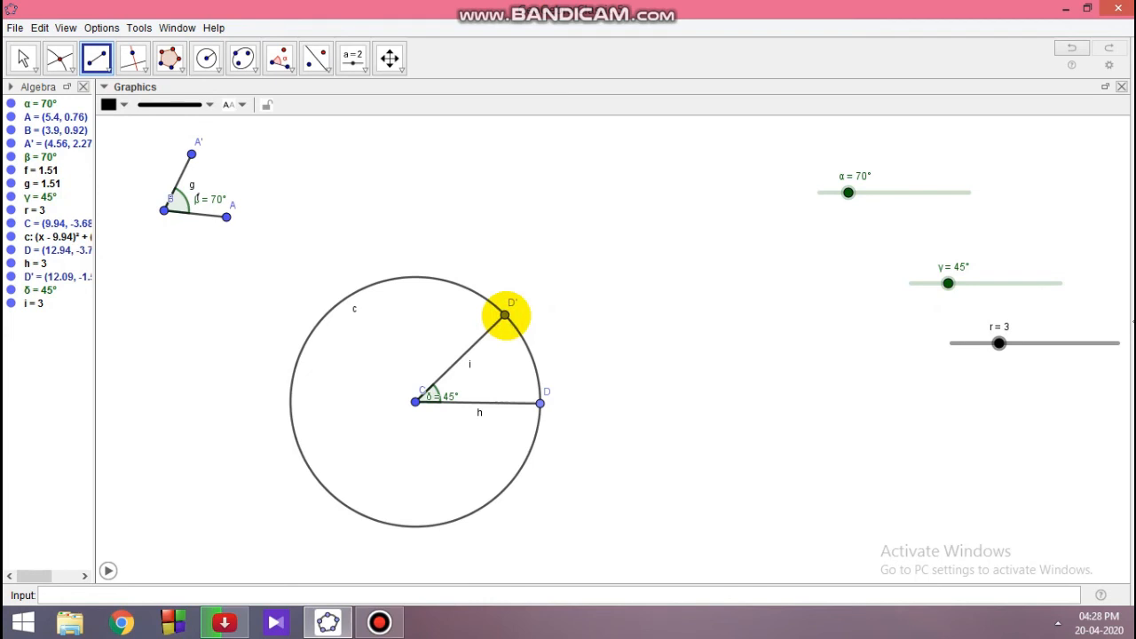
key(Escape)
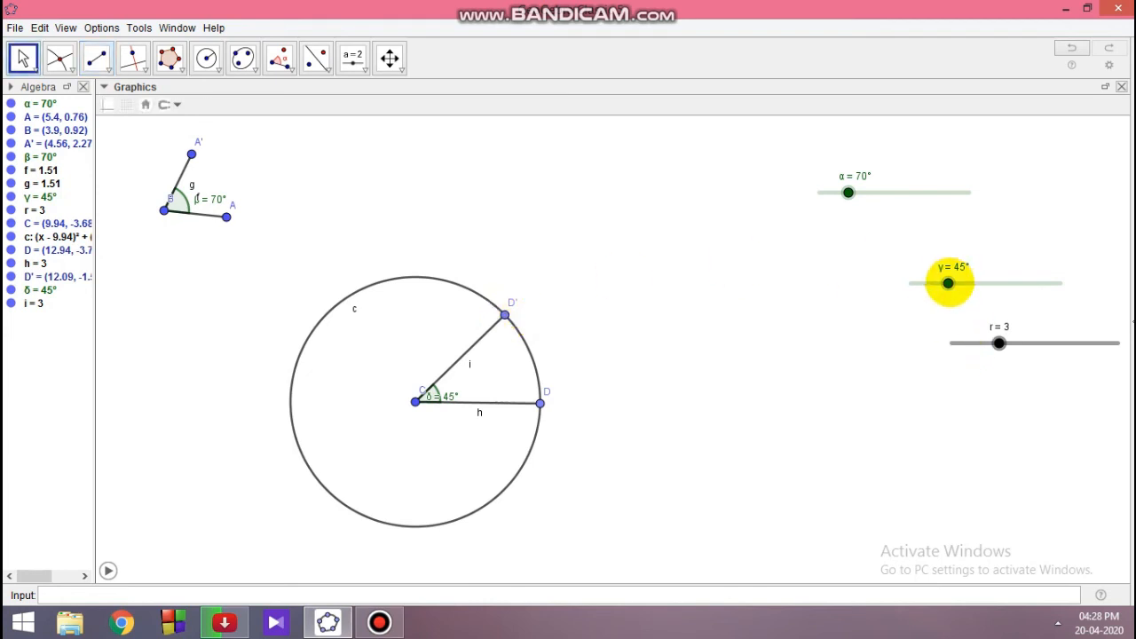
Move the δ label clear of the angle at C, and vary slider γ through 70° and 180°, ending at 110°
drag(948, 283, 969, 283)
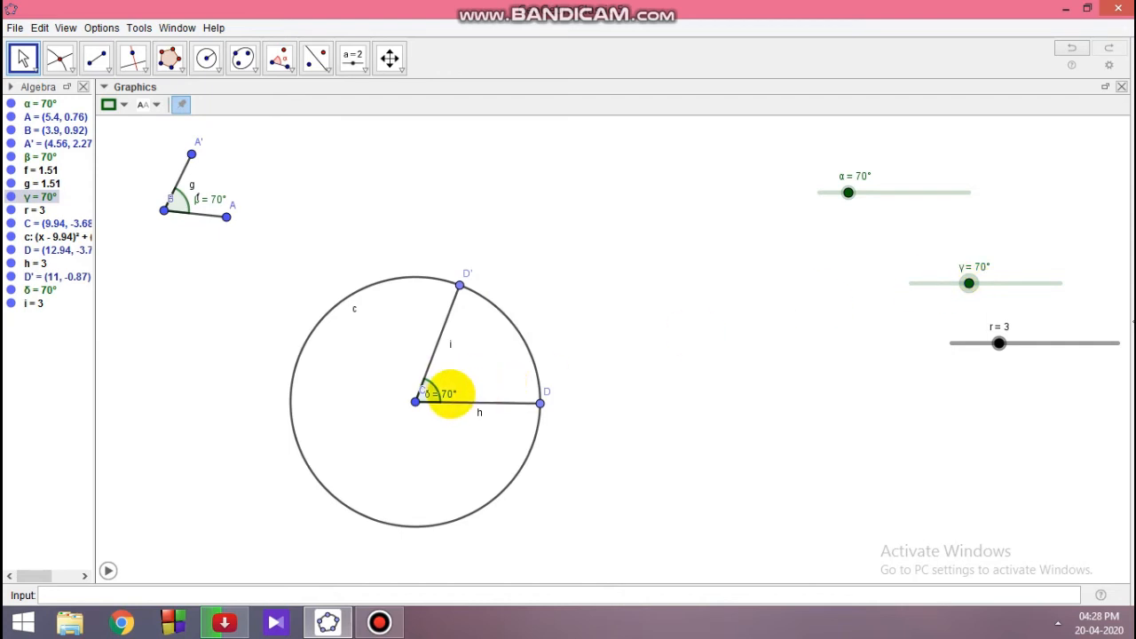
drag(450, 393, 465, 378)
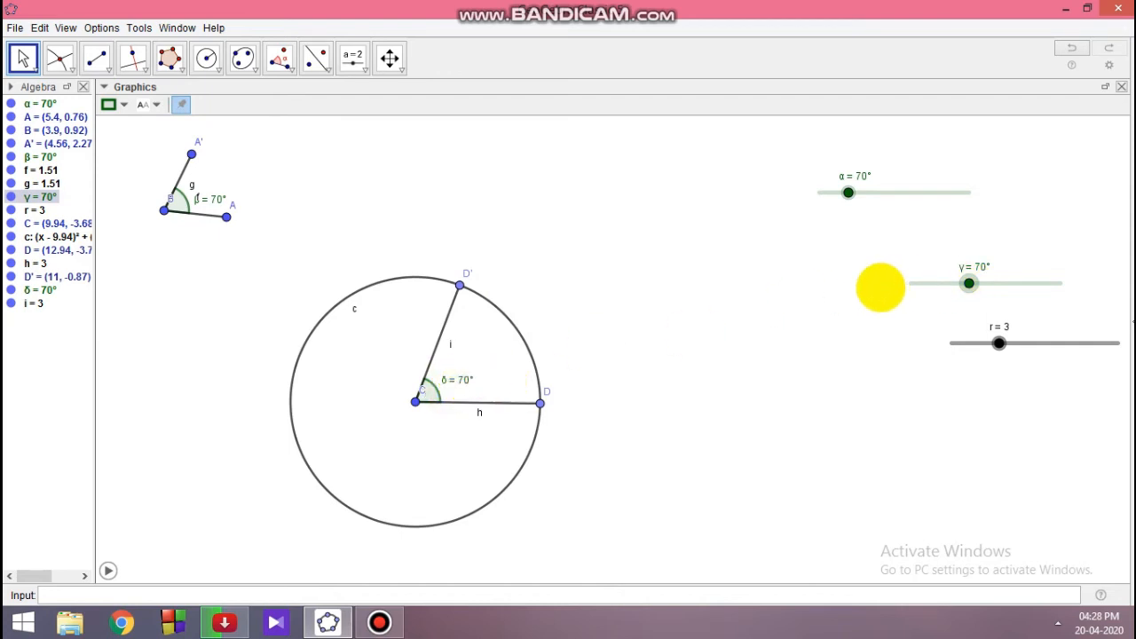
drag(969, 283, 1060, 283)
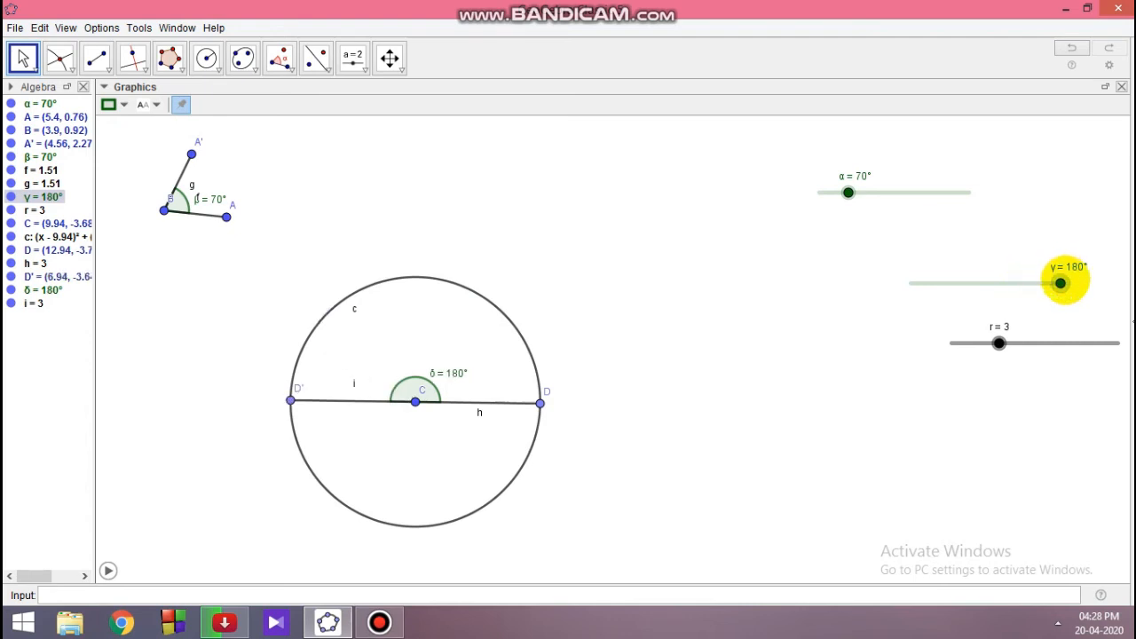
drag(1059, 283, 1002, 284)
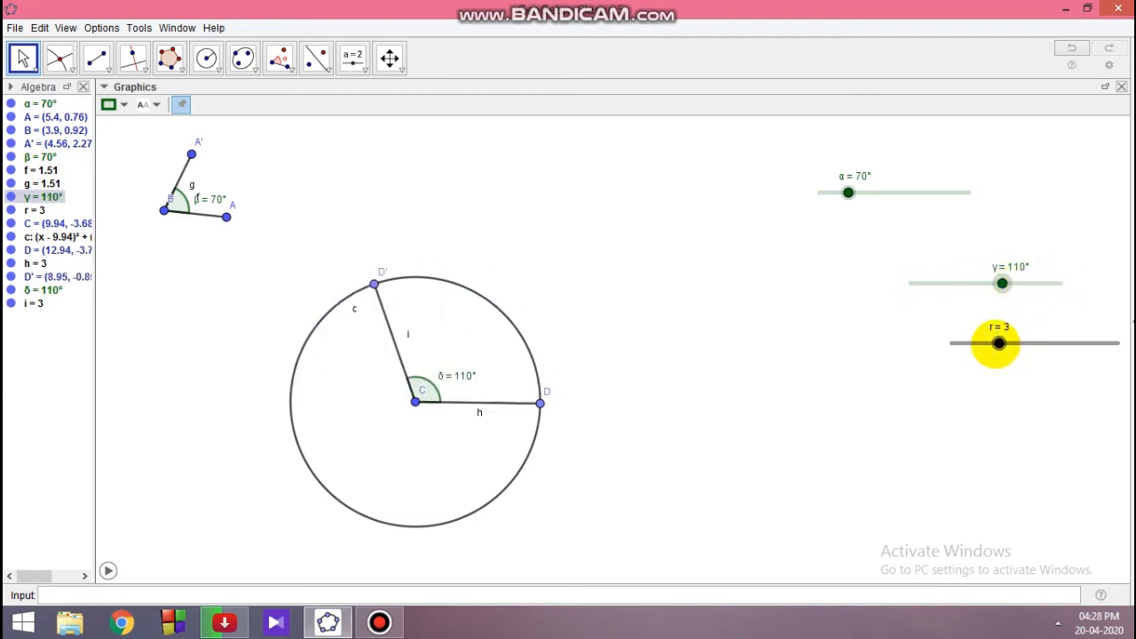
Test the circle's size by setting slider r to 4, and return it to 3
drag(998, 343, 1023, 343)
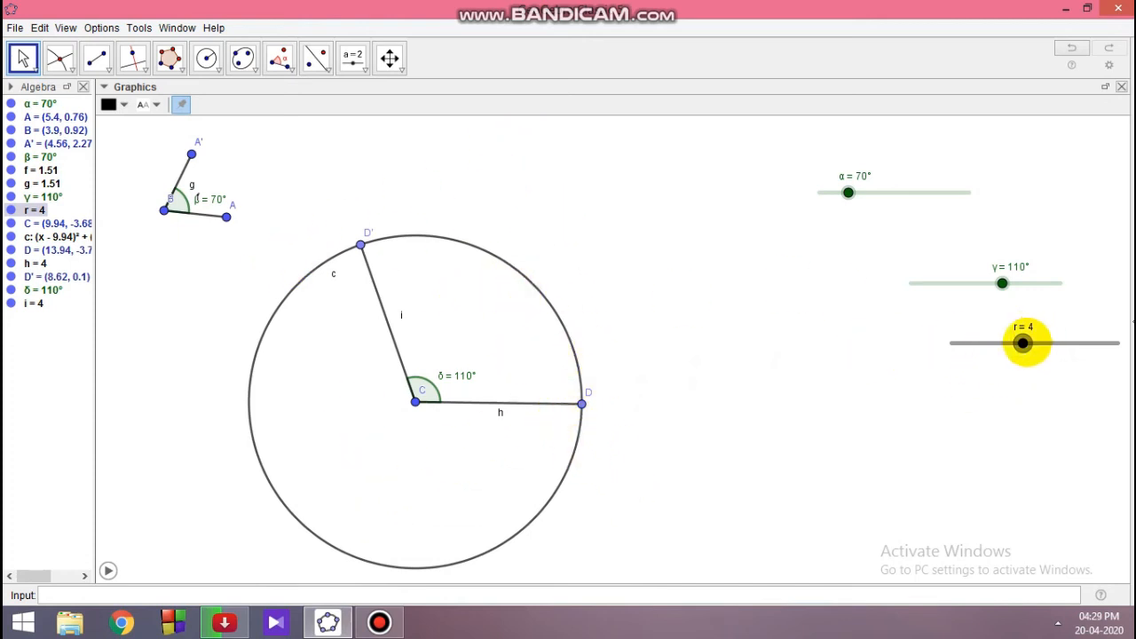
click(1023, 343)
drag(1023, 343, 1000, 342)
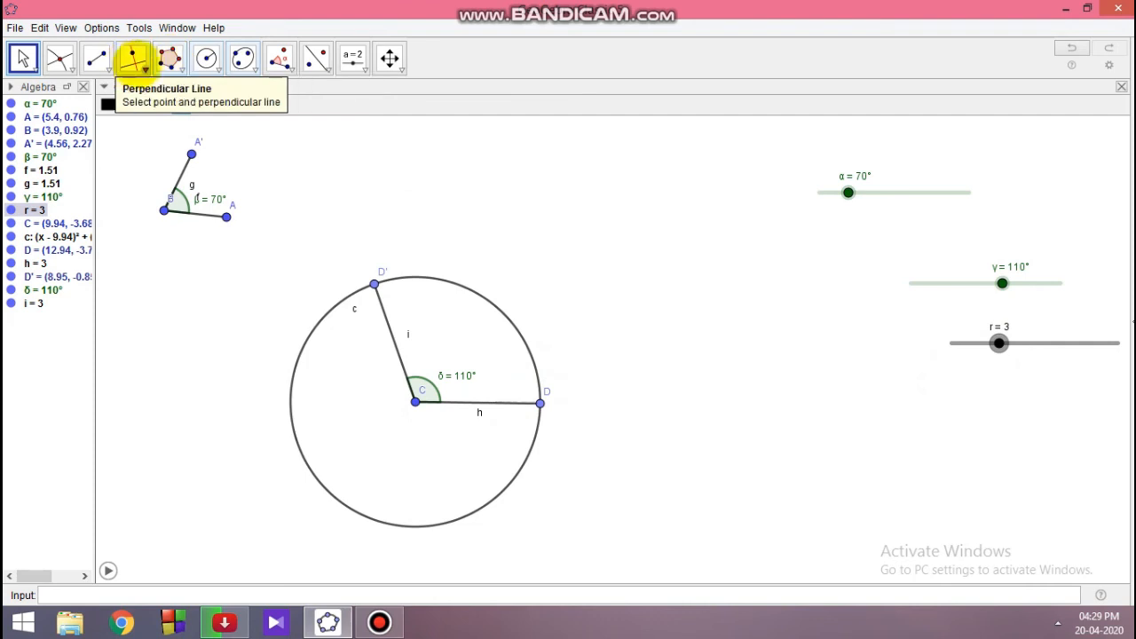
Construct a line perpendicular to radius h through D and a line perpendicular to radius i through D'
click(135, 61)
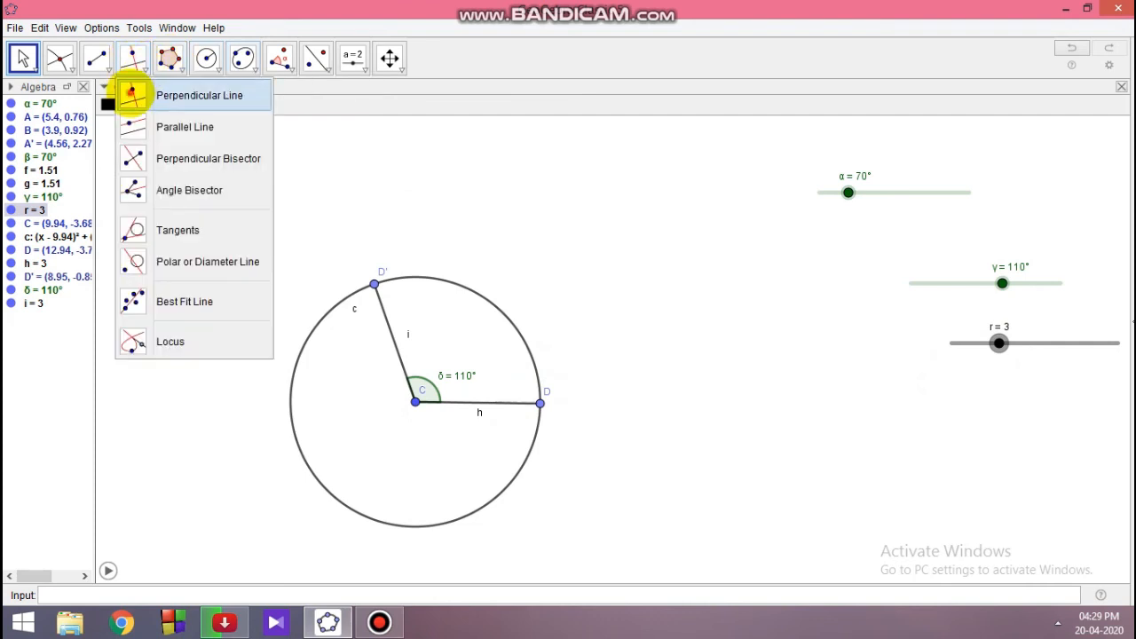
click(133, 94)
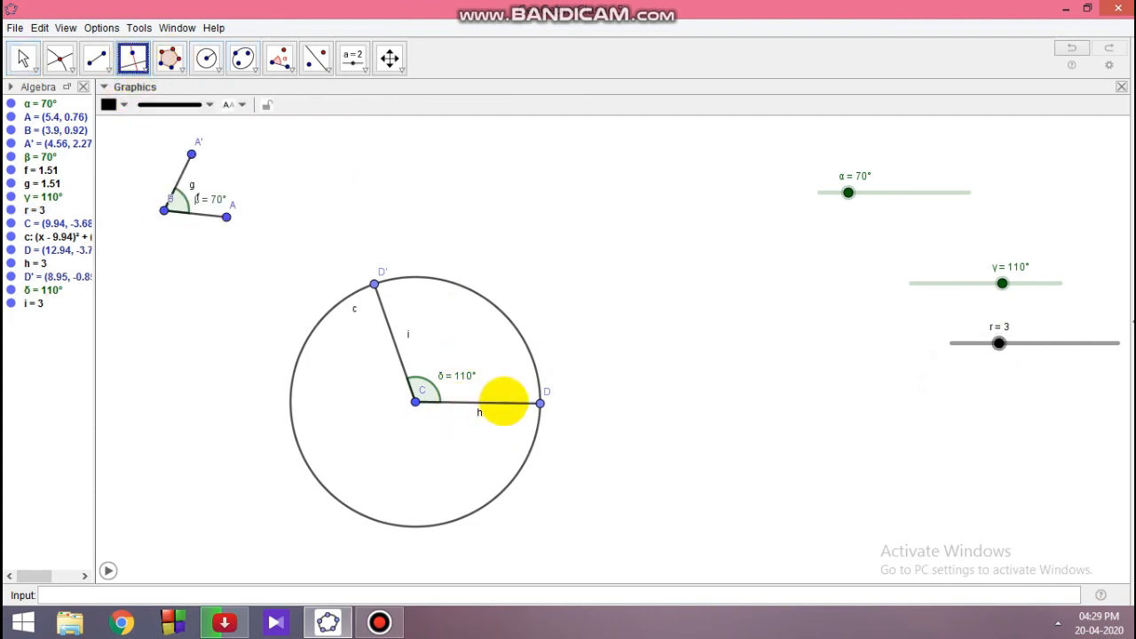
click(503, 401)
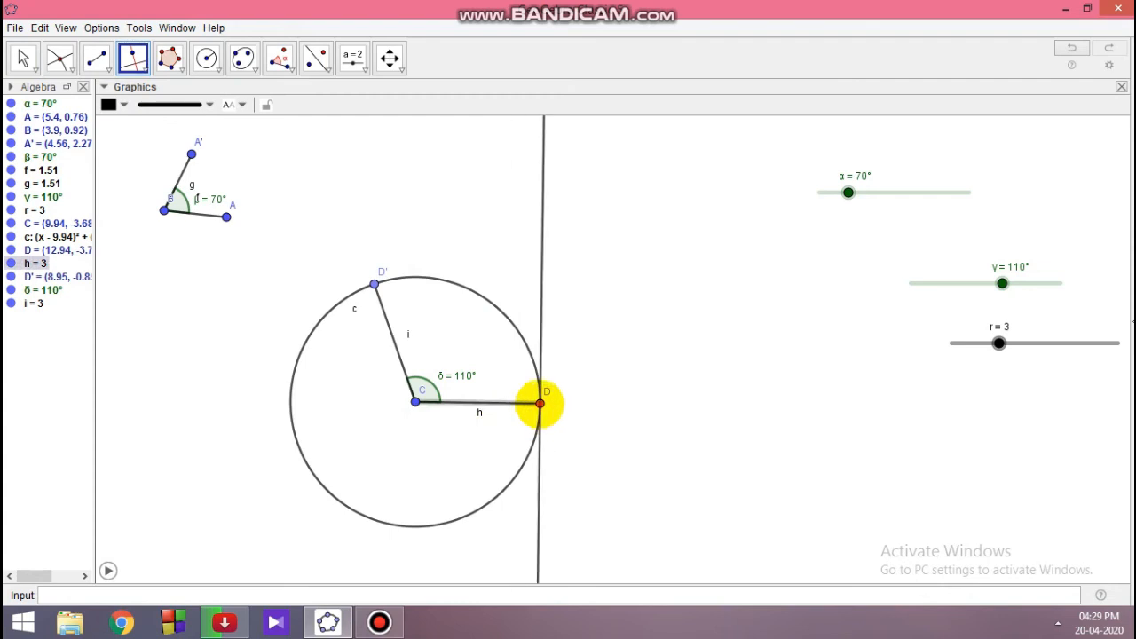
click(540, 404)
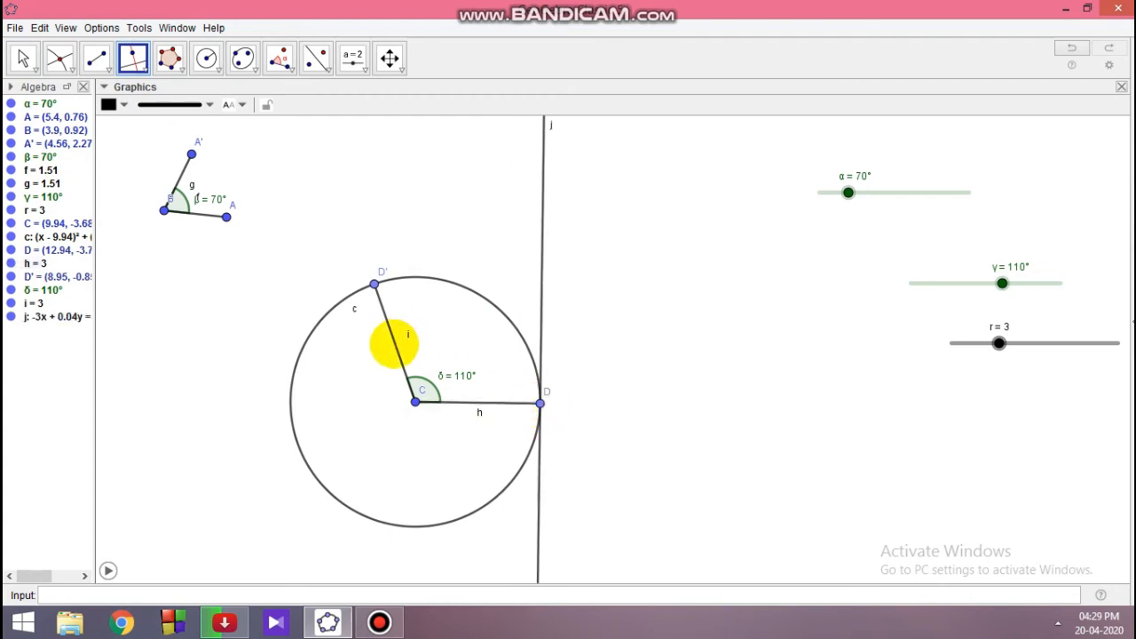
click(394, 344)
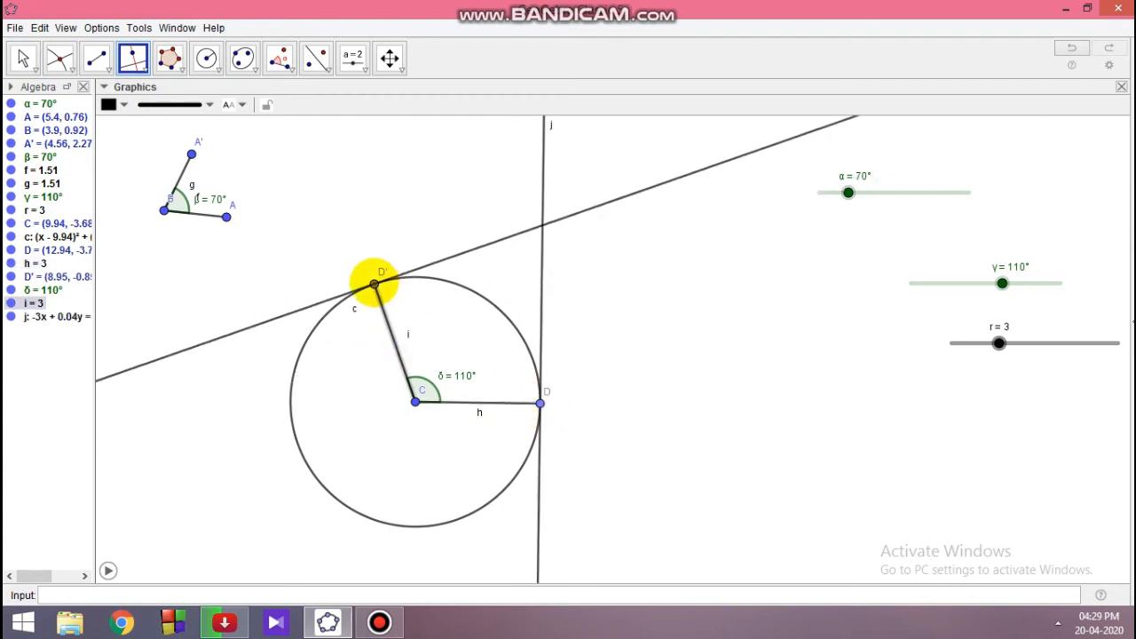
click(375, 284)
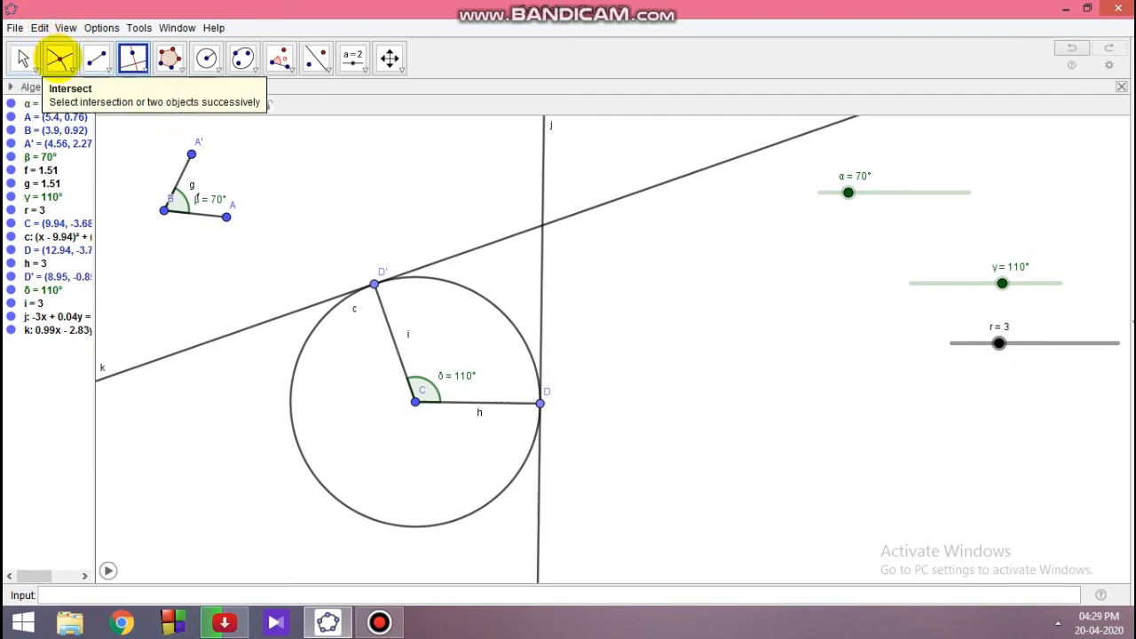
Mark the intersection point of the two perpendicular lines and measure the angle at it from D' to D
click(58, 58)
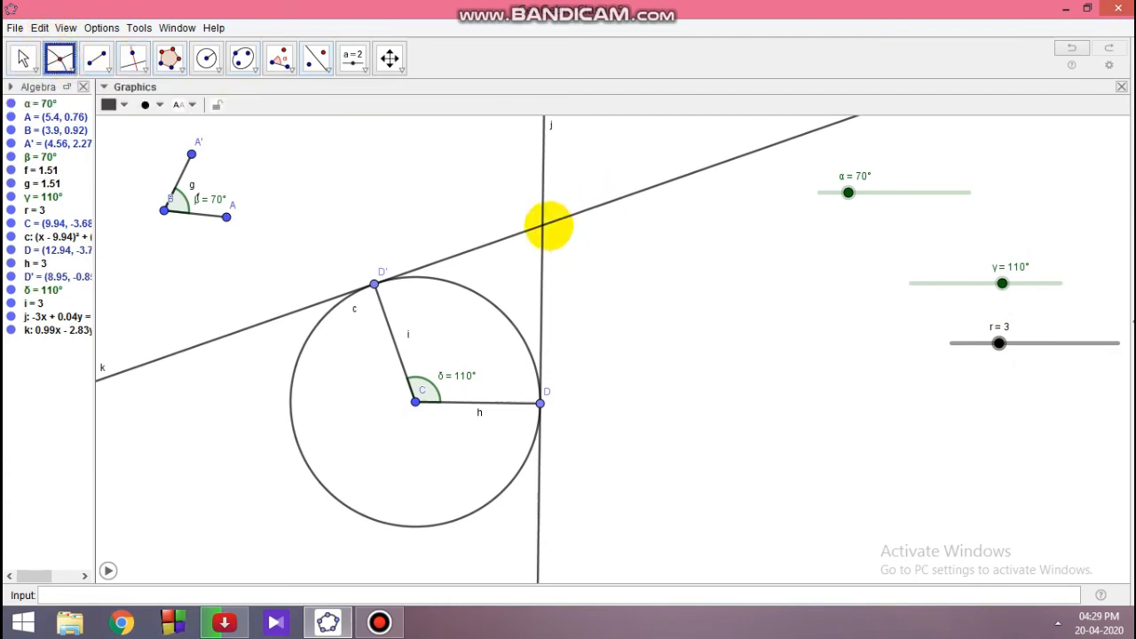
click(541, 225)
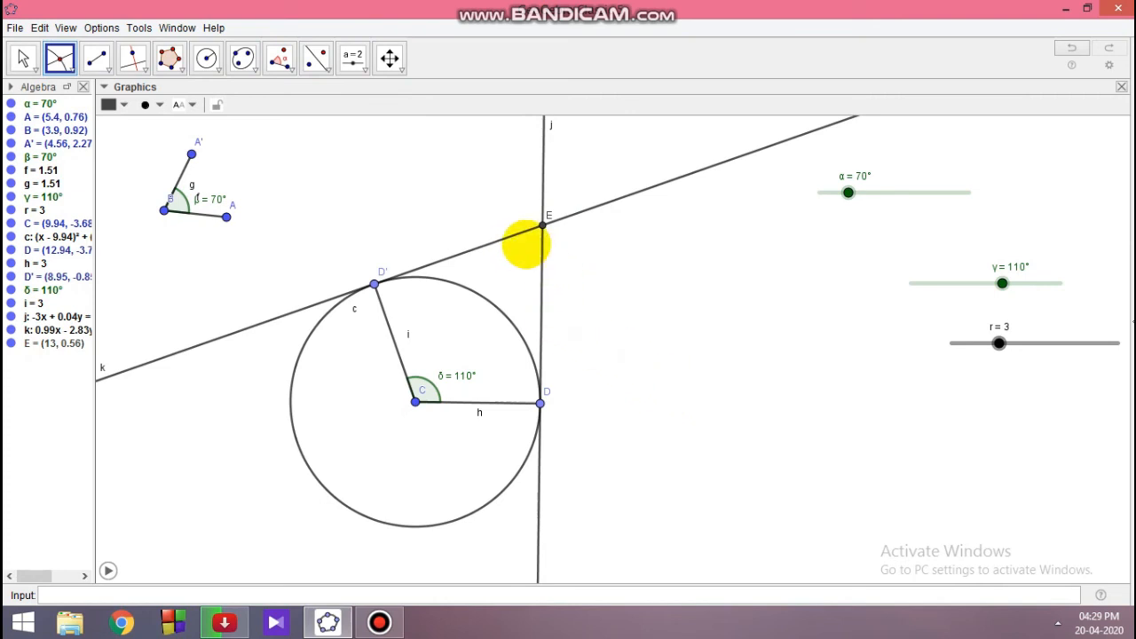
click(284, 64)
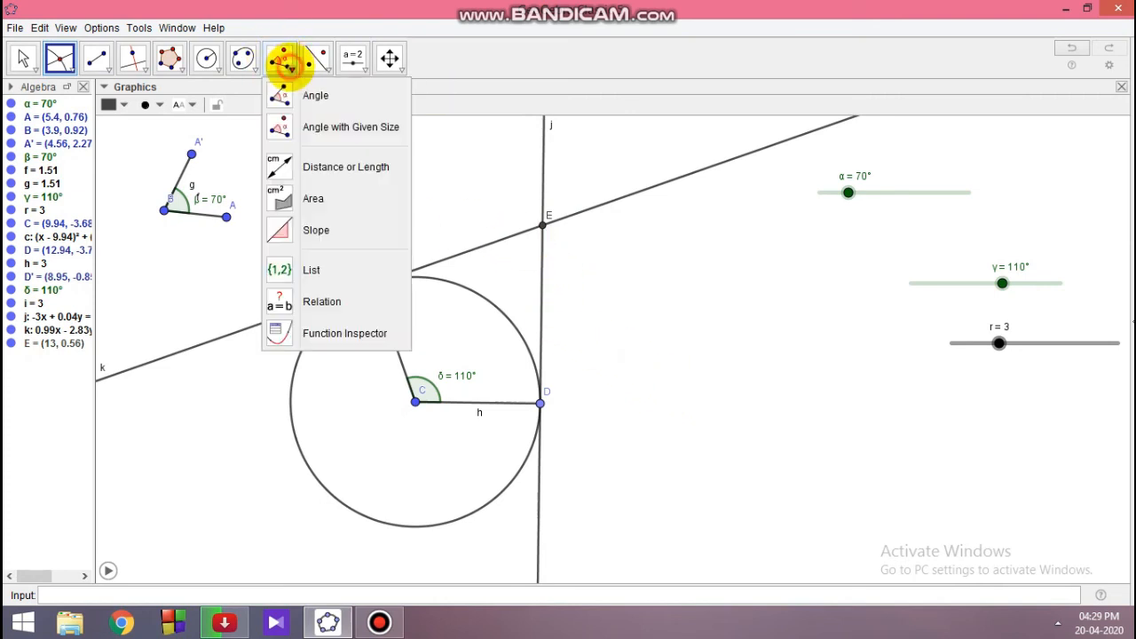
click(279, 93)
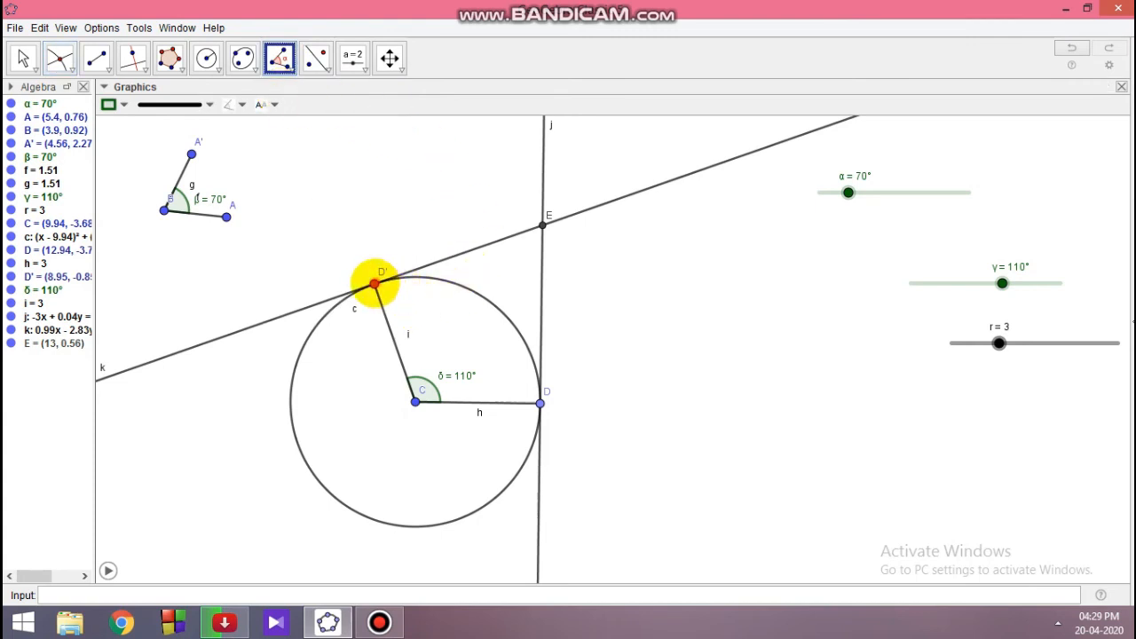
click(374, 283)
click(543, 224)
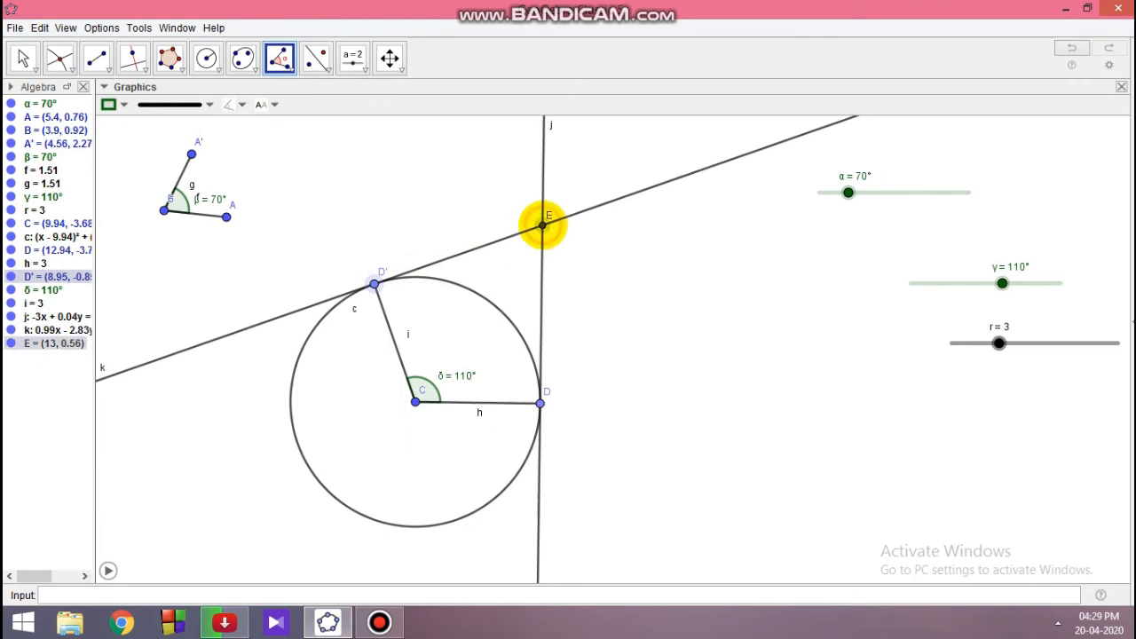
click(541, 403)
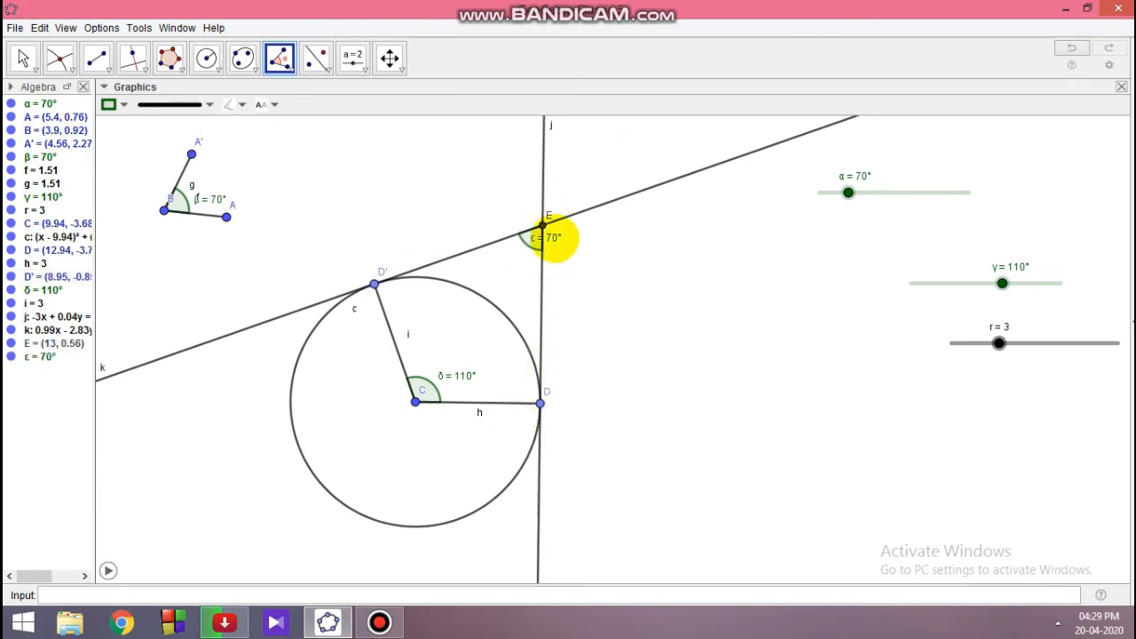
Move the ε label clear of the angle at E, and test slider γ at 50° before restoring it to 110°
key(Escape)
click(552, 235)
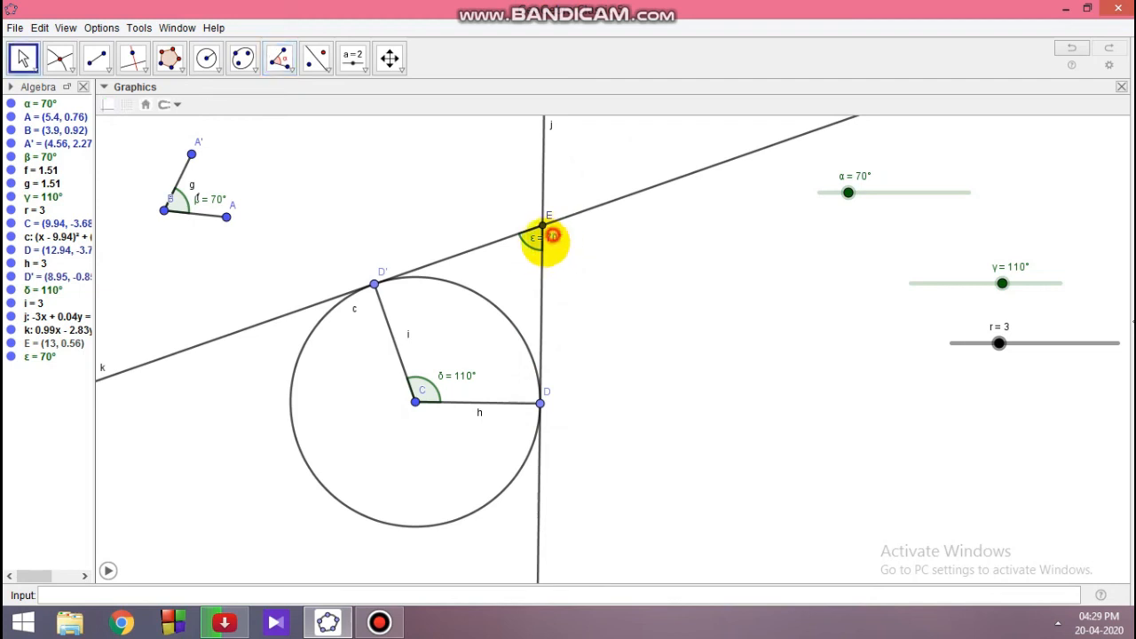
drag(552, 235, 527, 256)
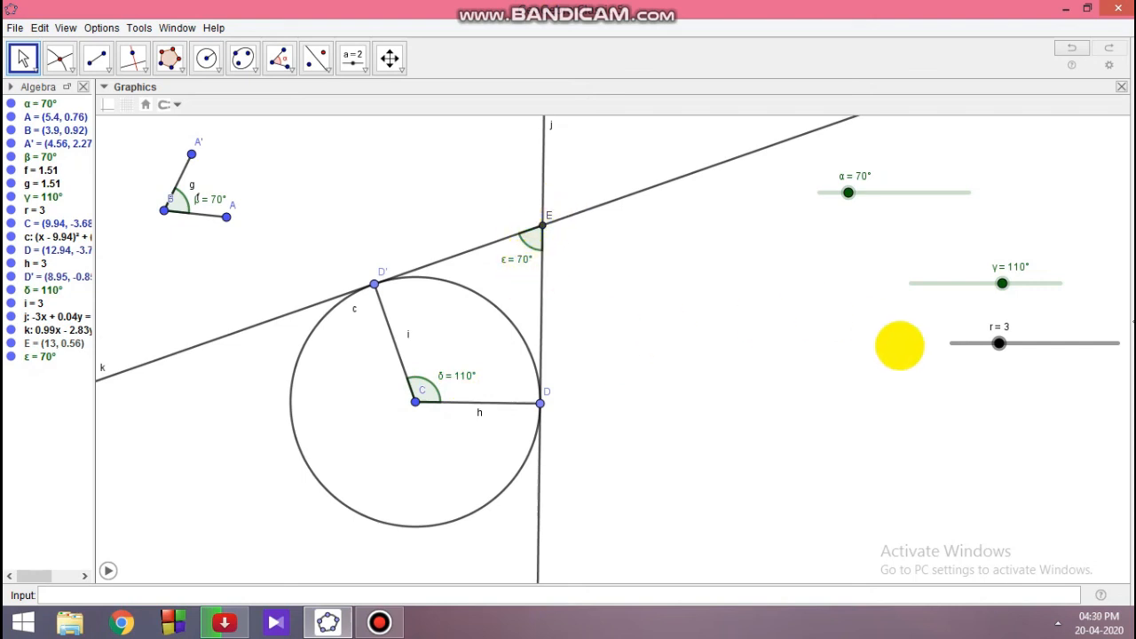
drag(1002, 283, 952, 284)
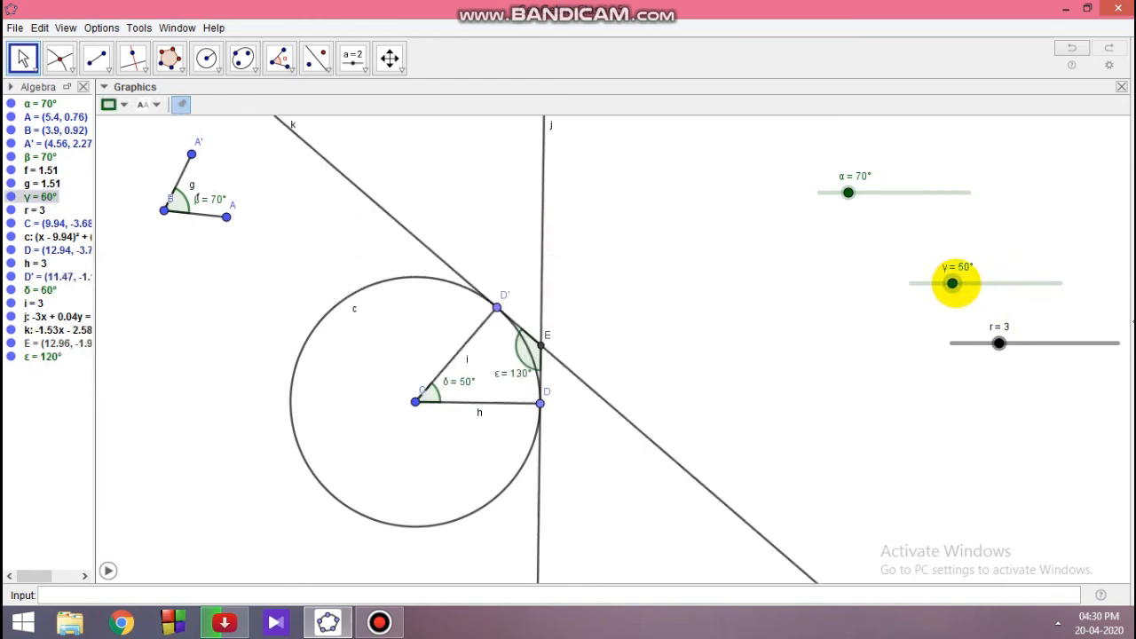
key(ctrl+z)
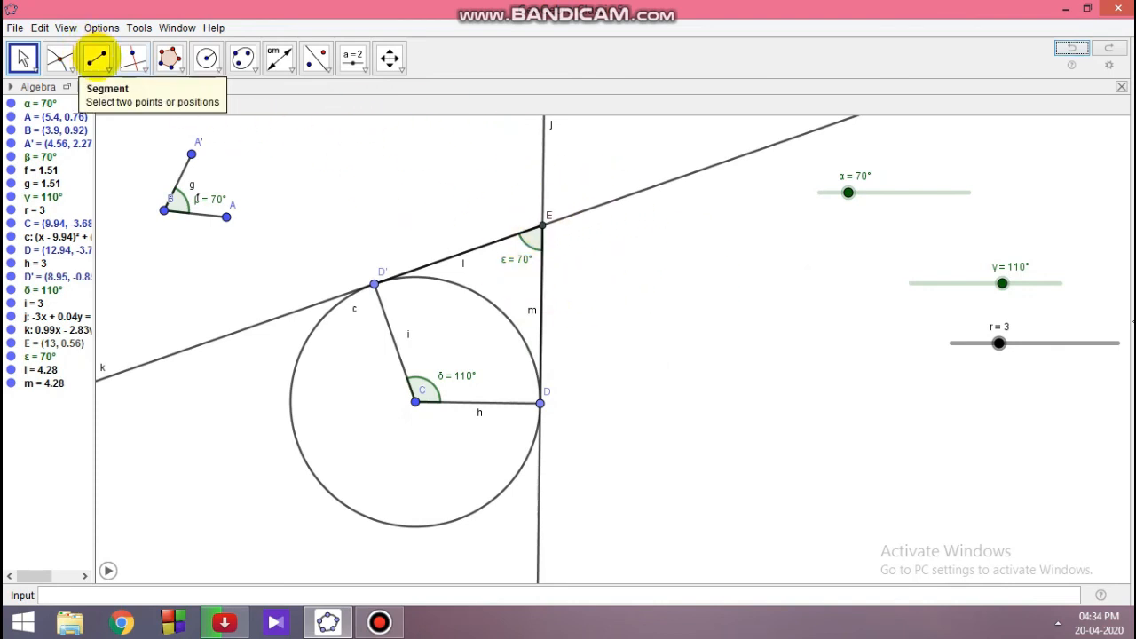
Draw the tangent segments from D' to E and from E to D
click(97, 57)
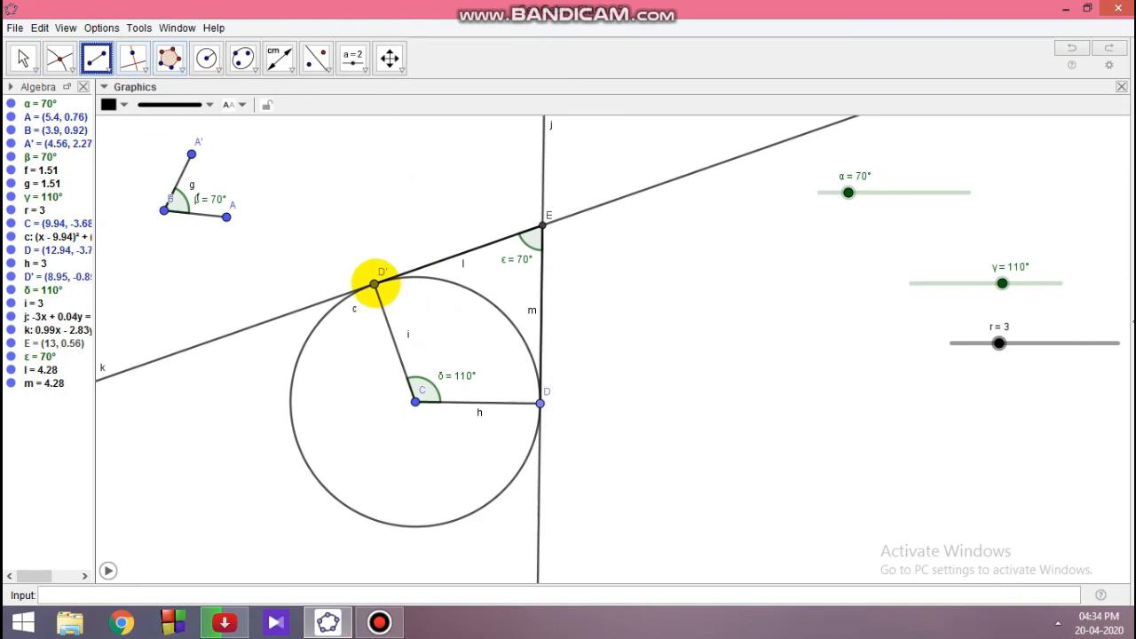
click(376, 284)
click(543, 224)
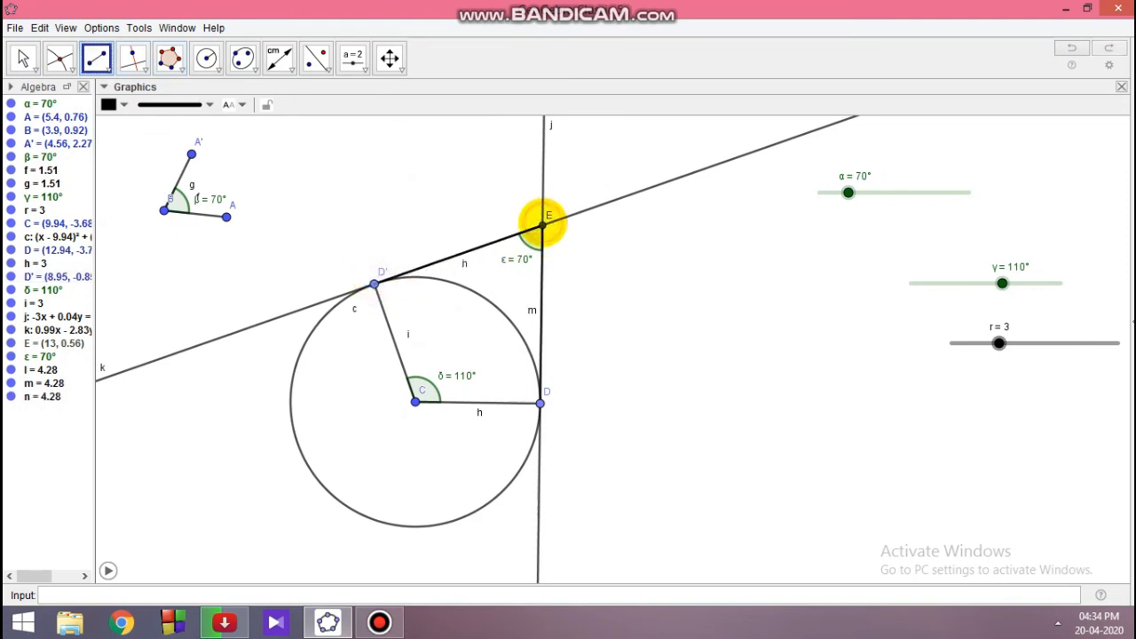
click(543, 224)
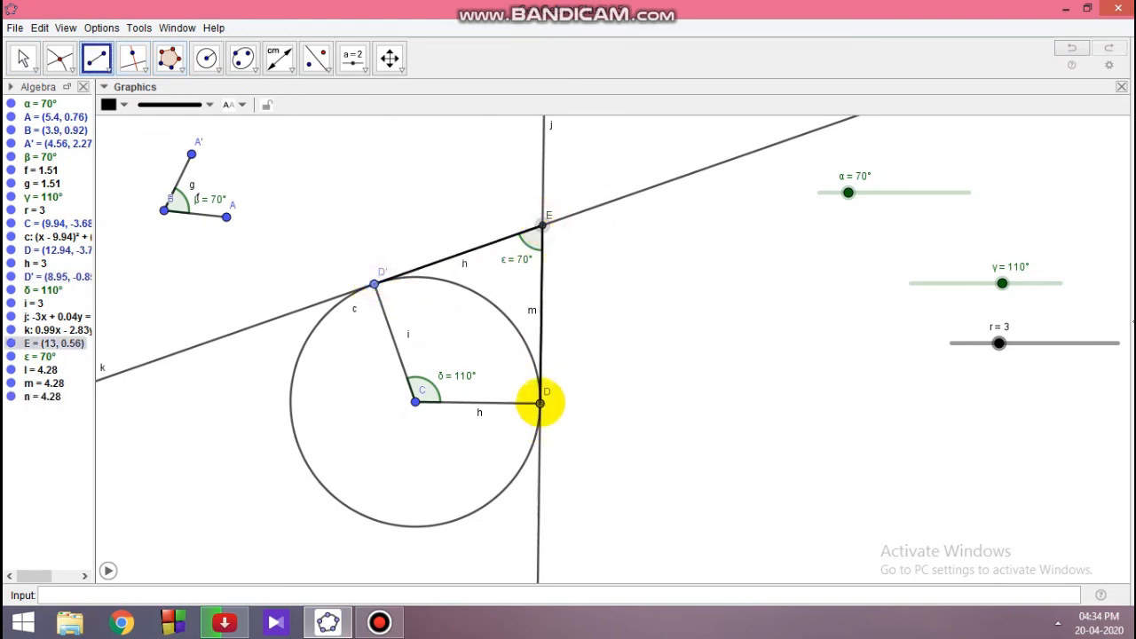
click(541, 403)
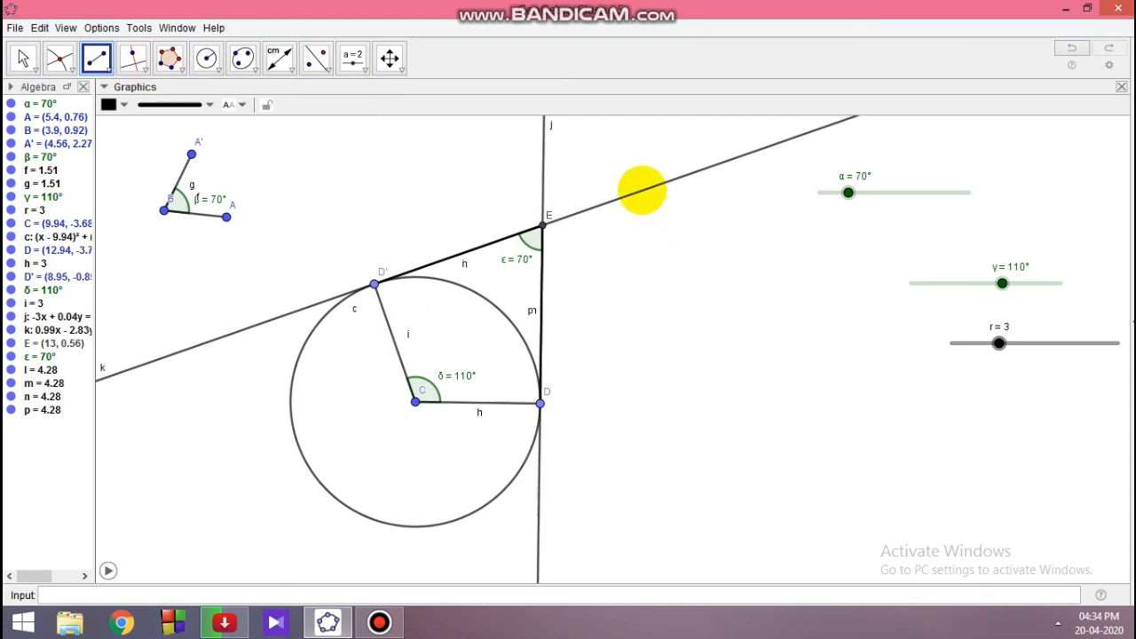
Hide the two perpendicular lines k and j, leaving the tangent segments in view
right_click(642, 190)
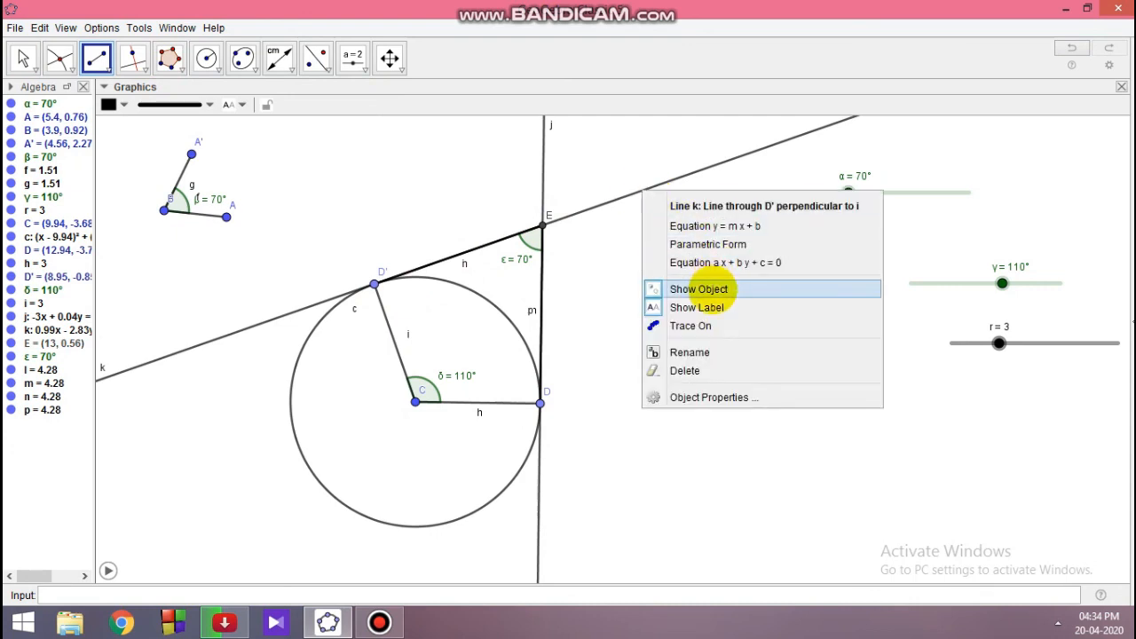
click(698, 289)
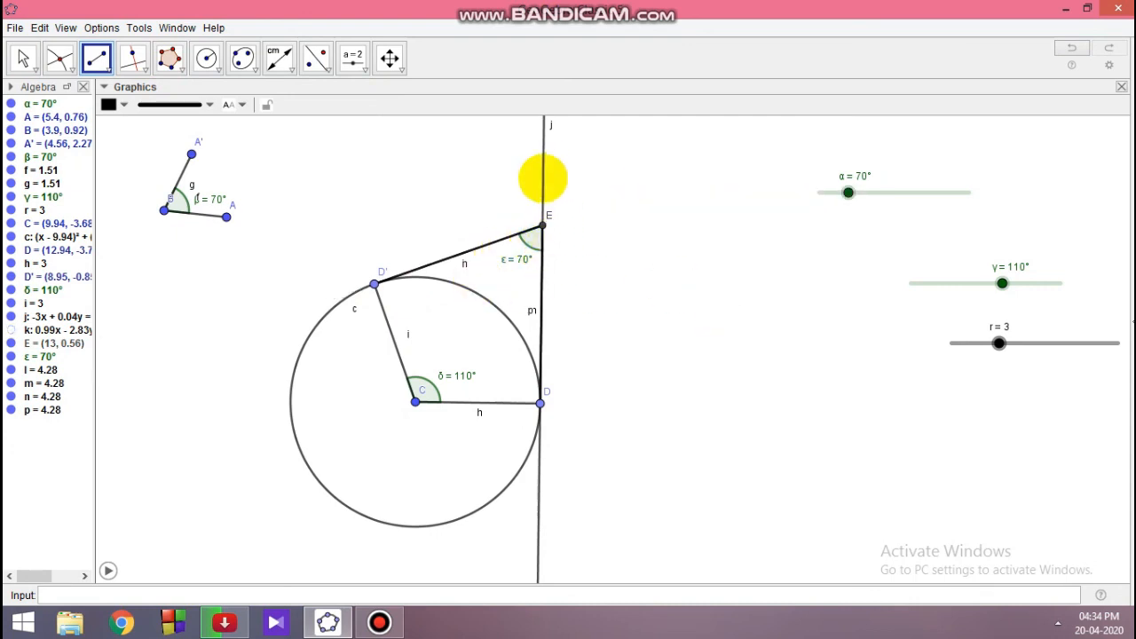
right_click(543, 178)
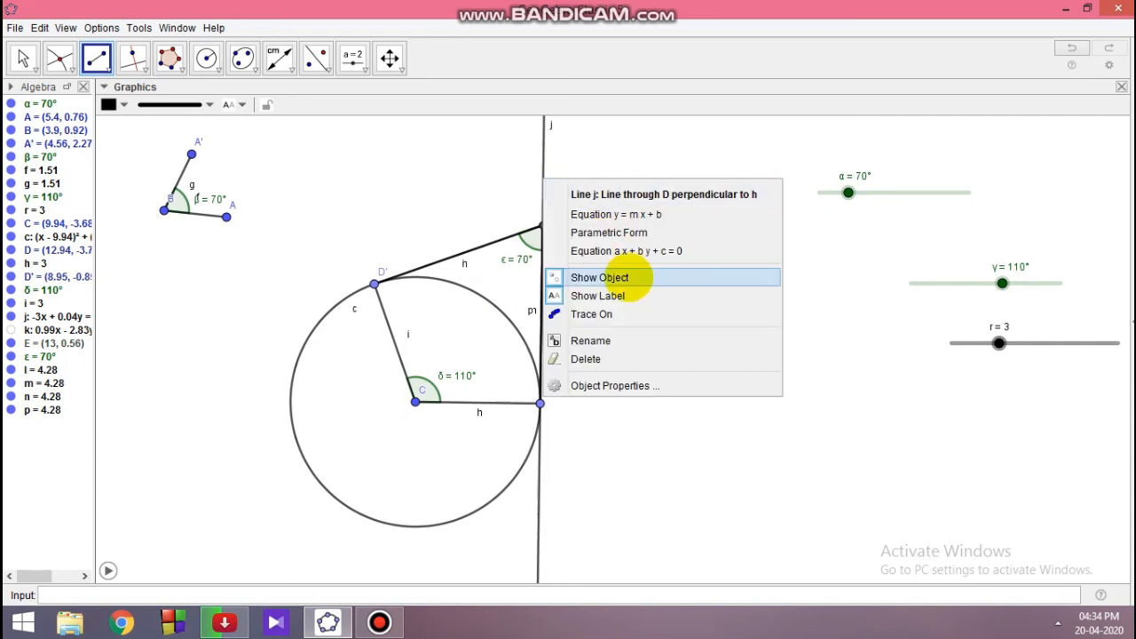
click(629, 278)
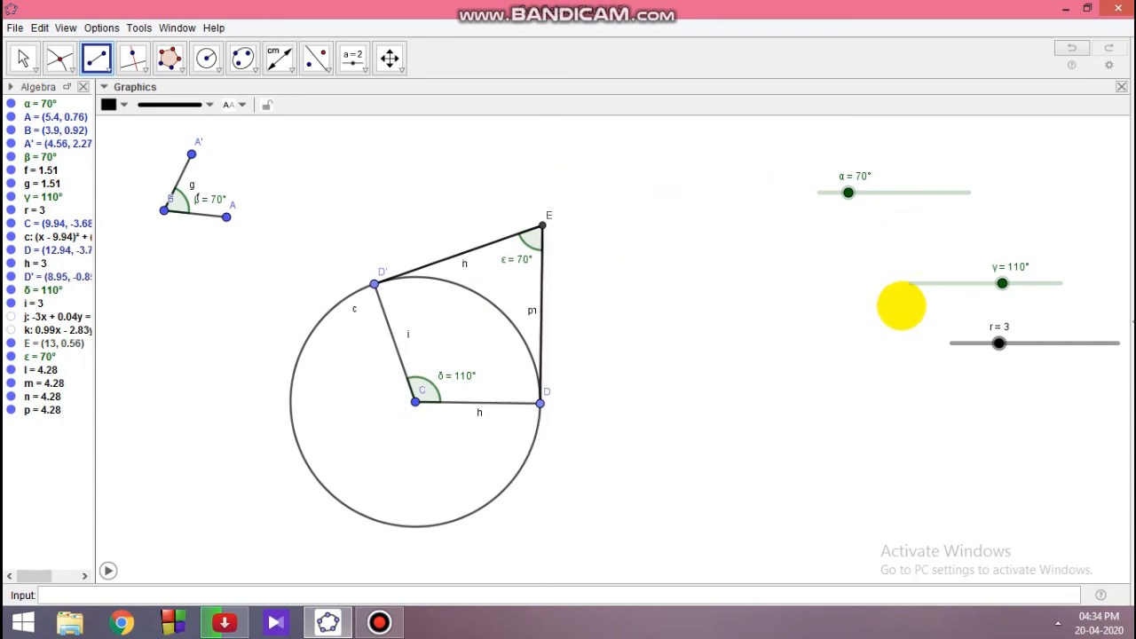
Test the tangent segments by setting slider γ to 130° and to 120°
key(Escape)
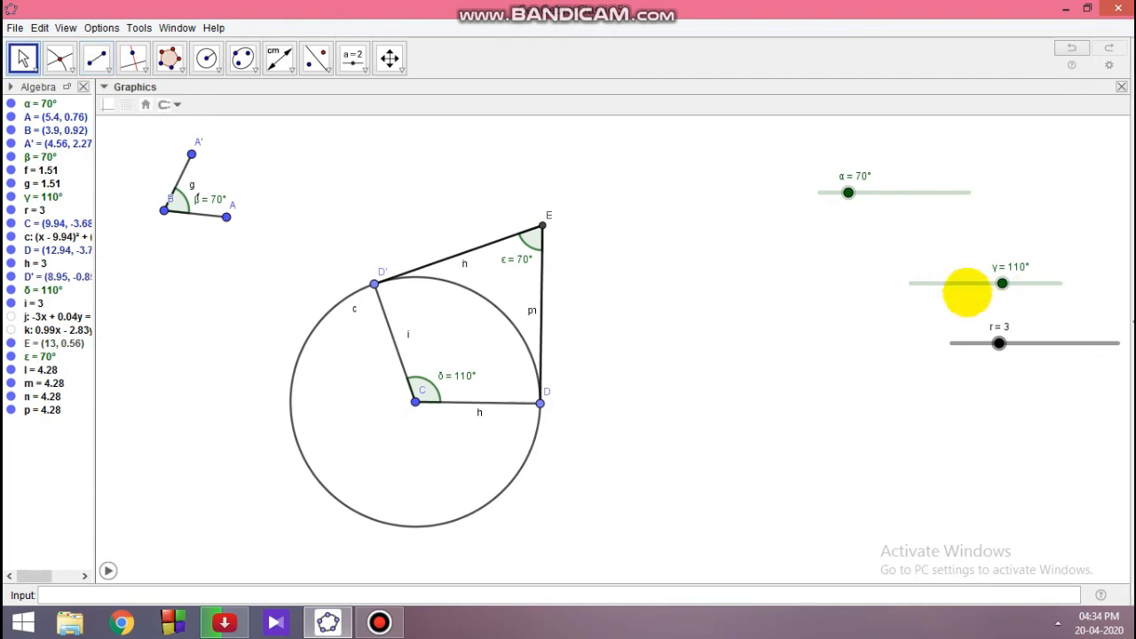
drag(1002, 283, 1019, 283)
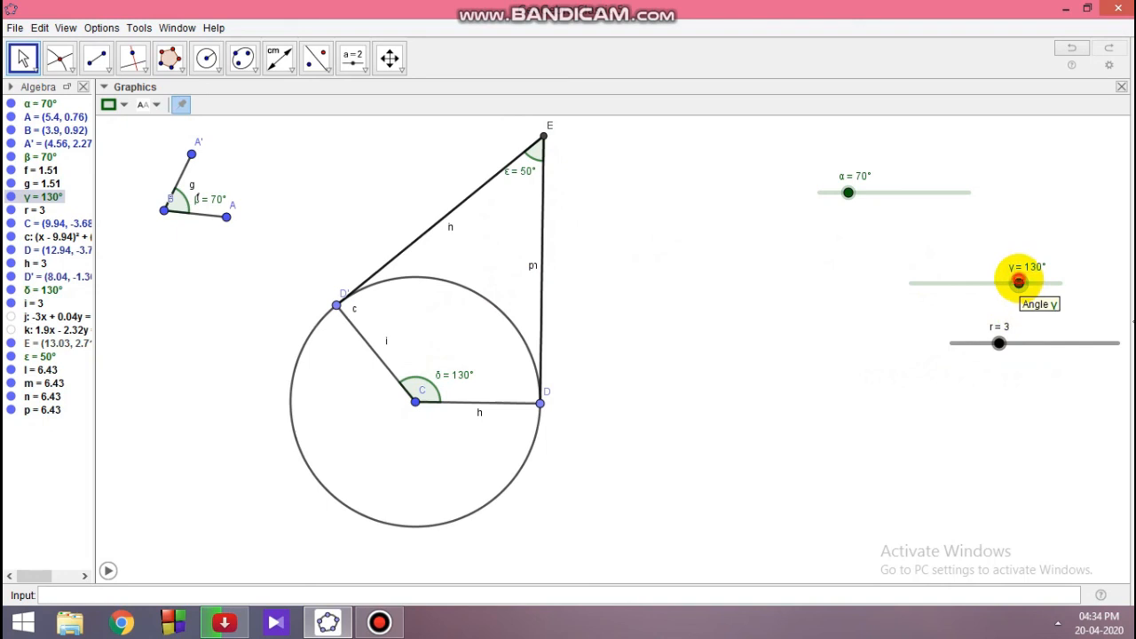
mouse_move(1019, 282)
mouse_down()
mouse_move(1063, 281)
mouse_move(1011, 284)
mouse_up()
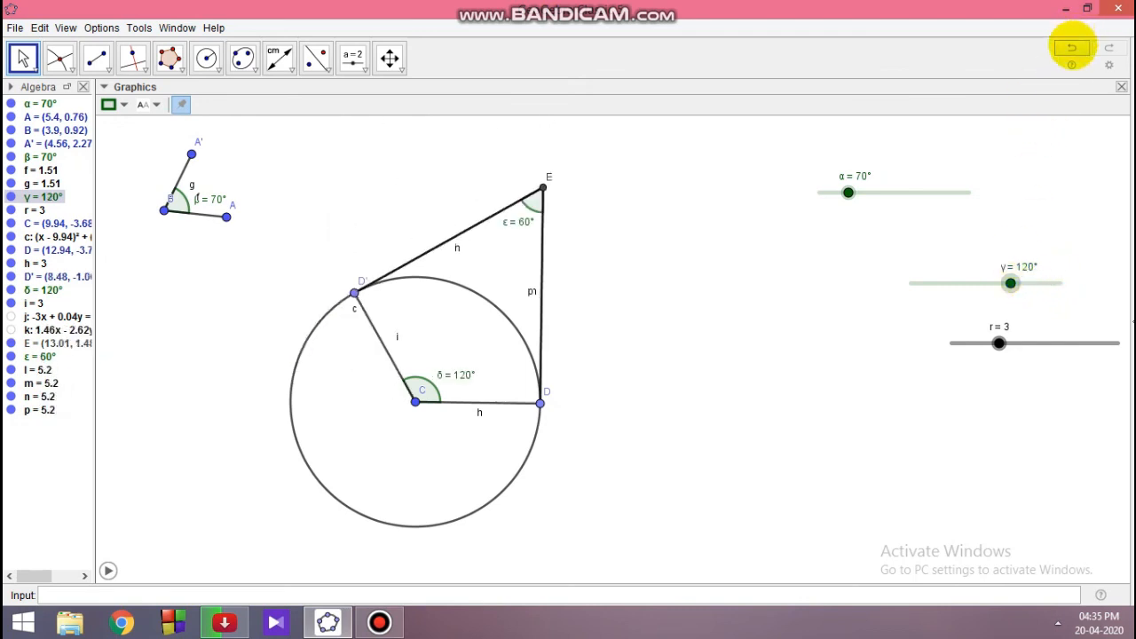
Undo the slider γ changes and the hiding of lines j and k
click(1072, 48)
click(1071, 48)
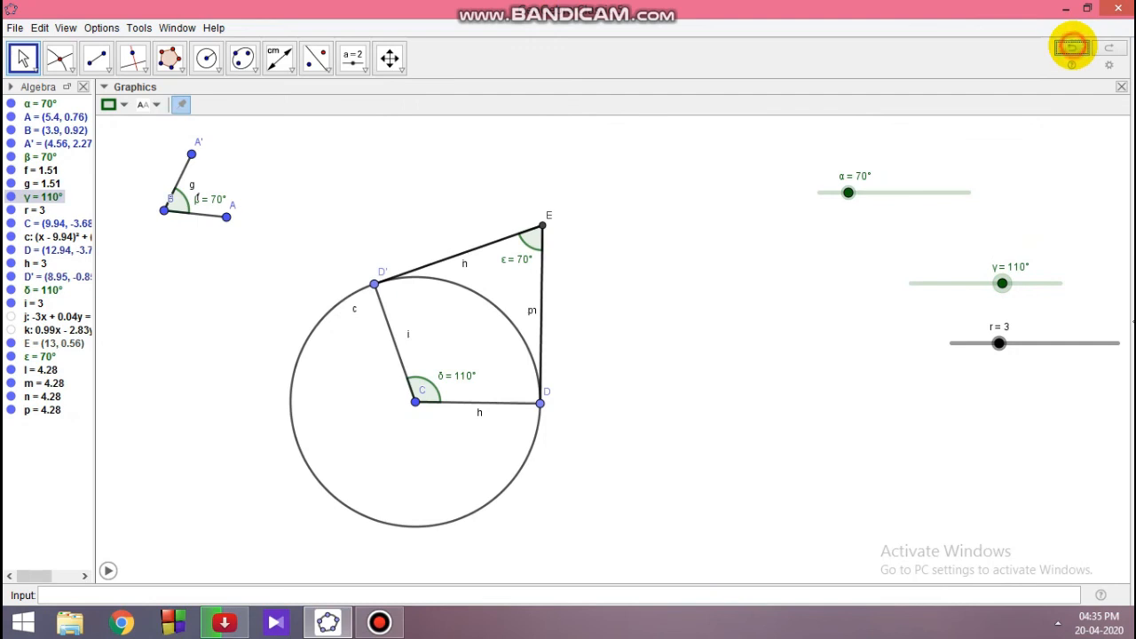
click(1071, 48)
click(1071, 48)
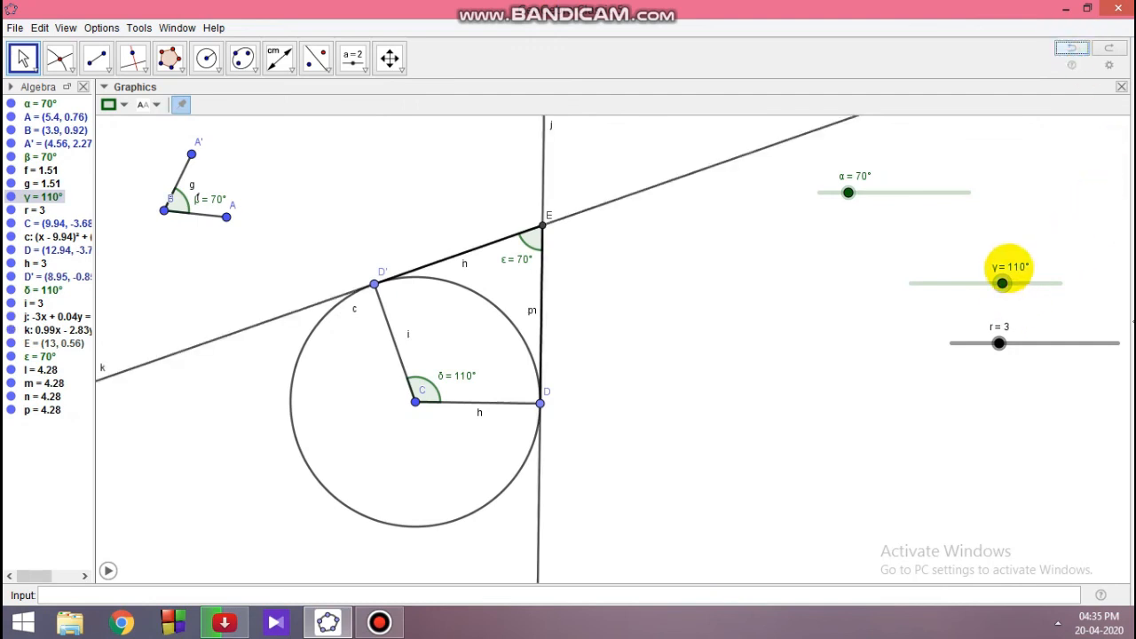
Vary the tangent figure by setting slider γ to 180°, enlarging r to 4, and ending with γ at 90°
drag(1004, 278, 1072, 300)
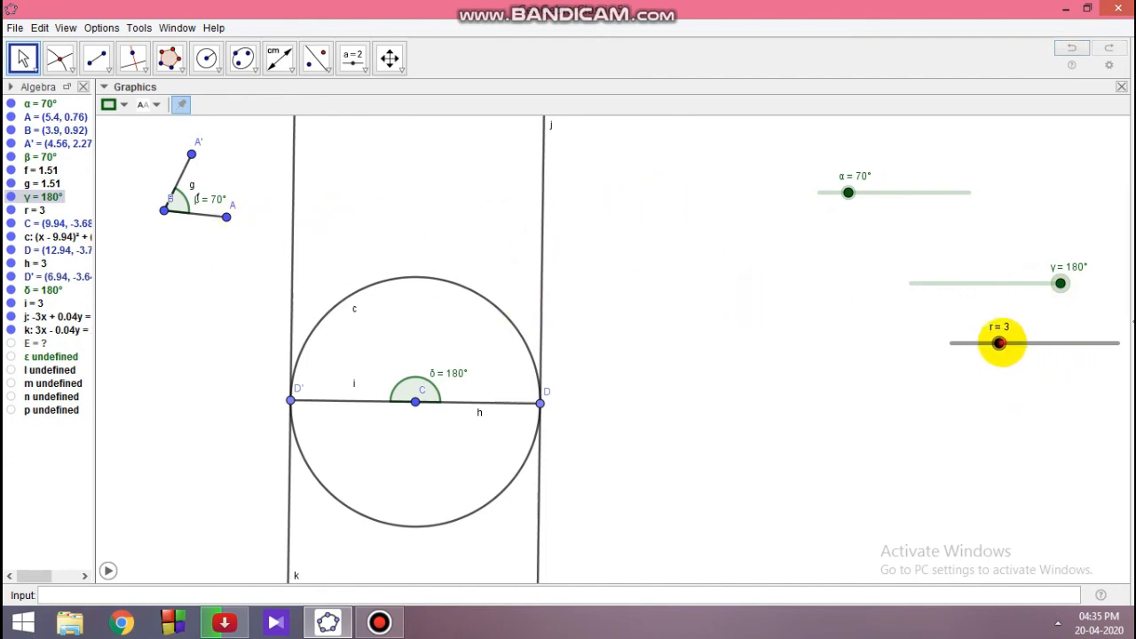
drag(1000, 342, 1023, 343)
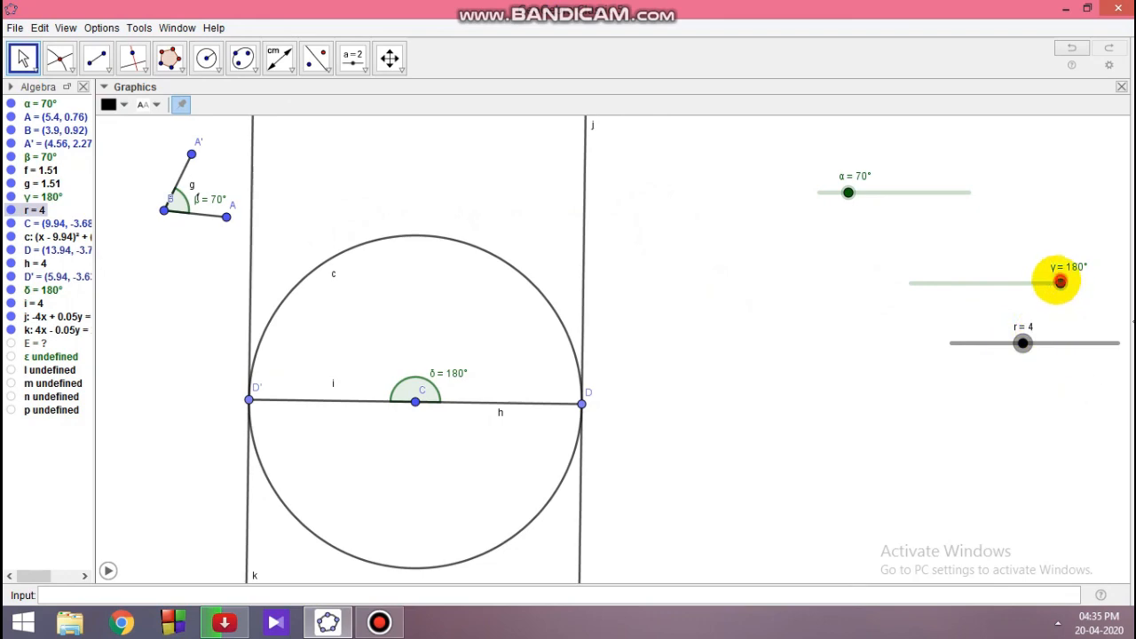
drag(1061, 282, 985, 282)
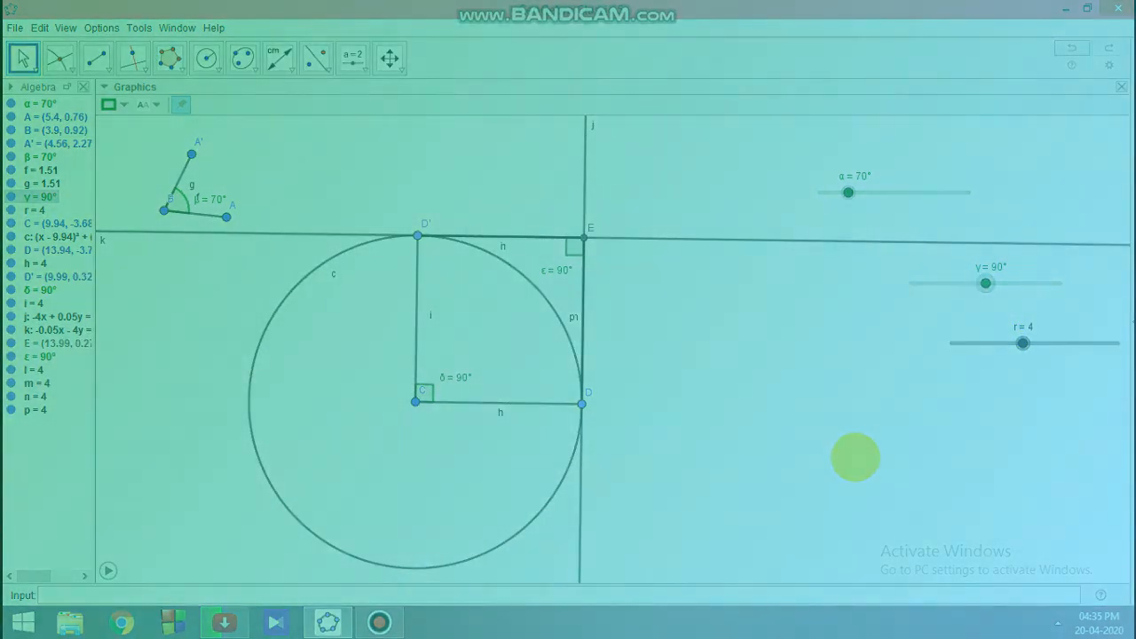